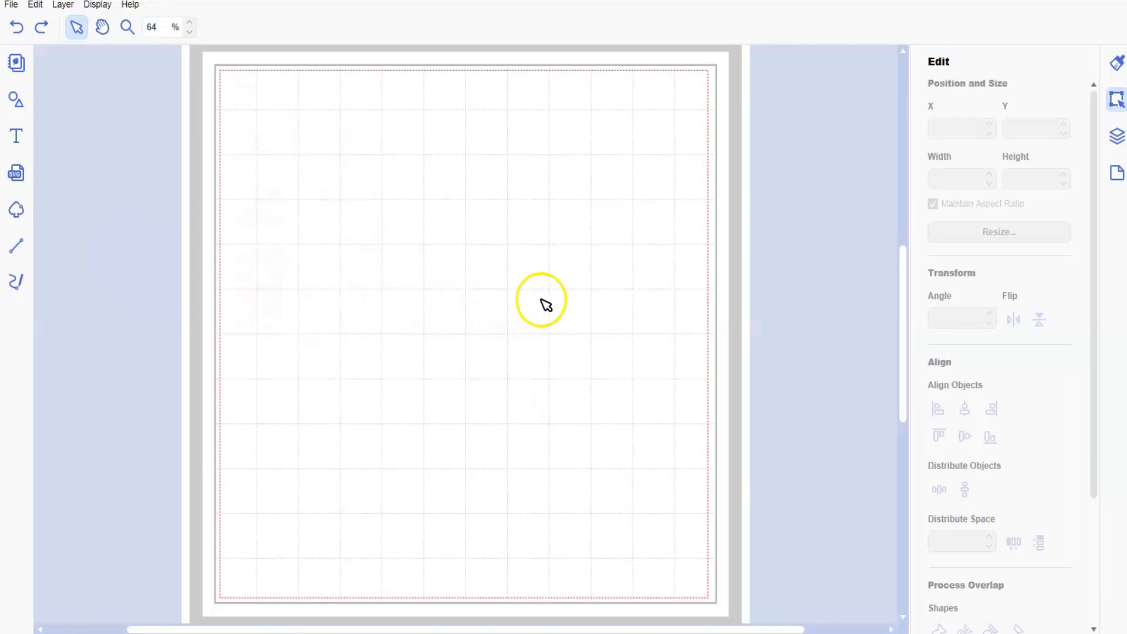
Add a plain square and a plain rectangle to the mat, then place the rectangle near the mat's middle.
click(15, 100)
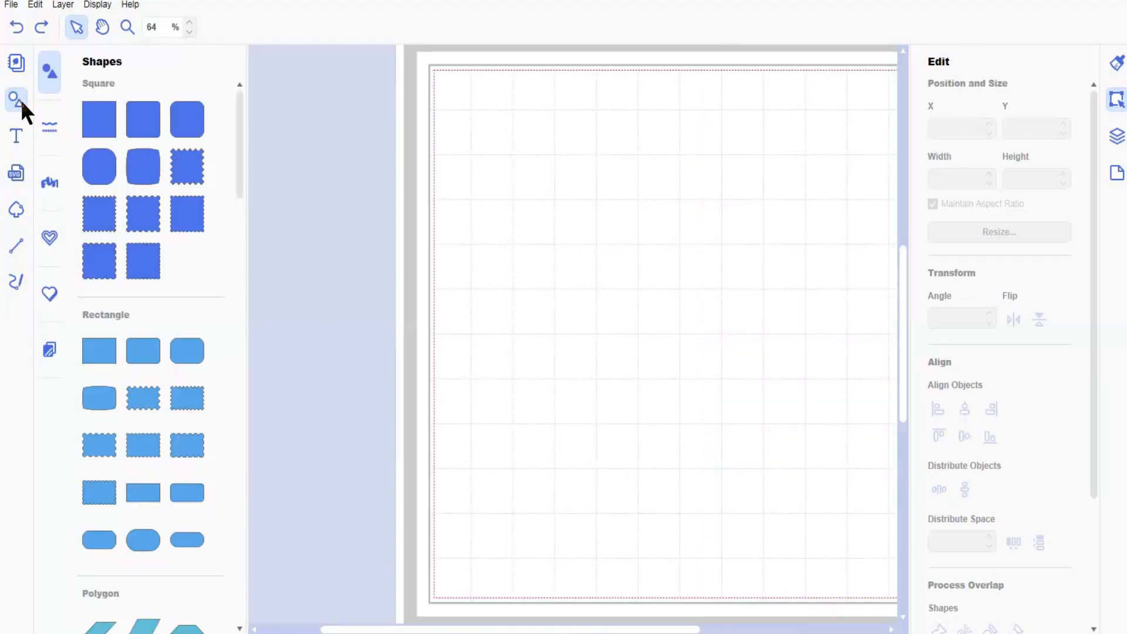
click(105, 125)
click(104, 125)
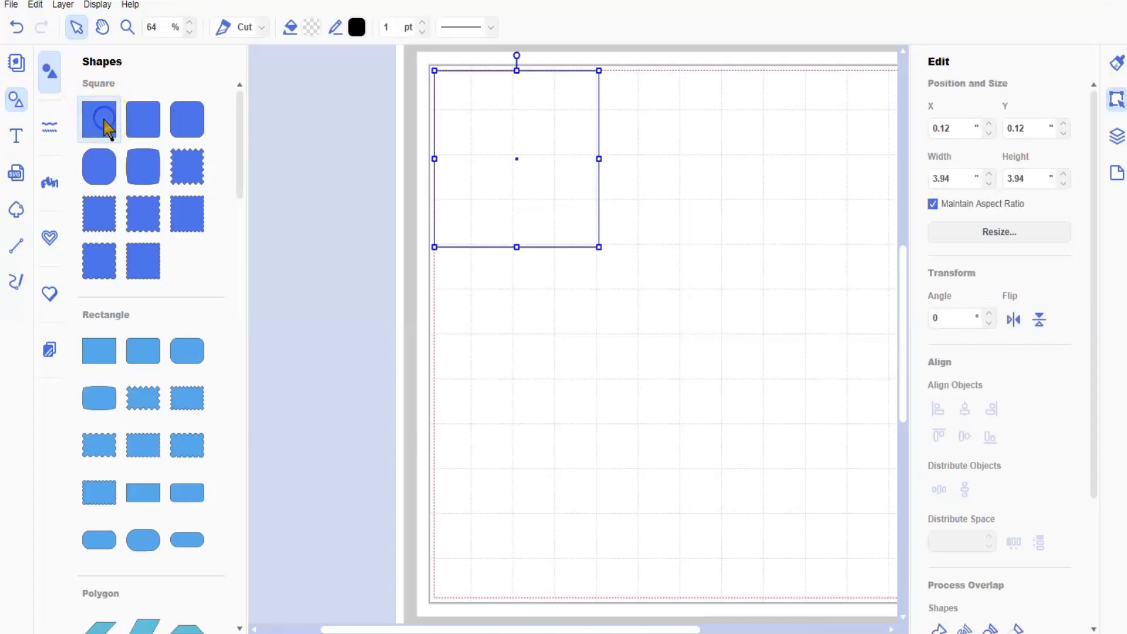
click(104, 357)
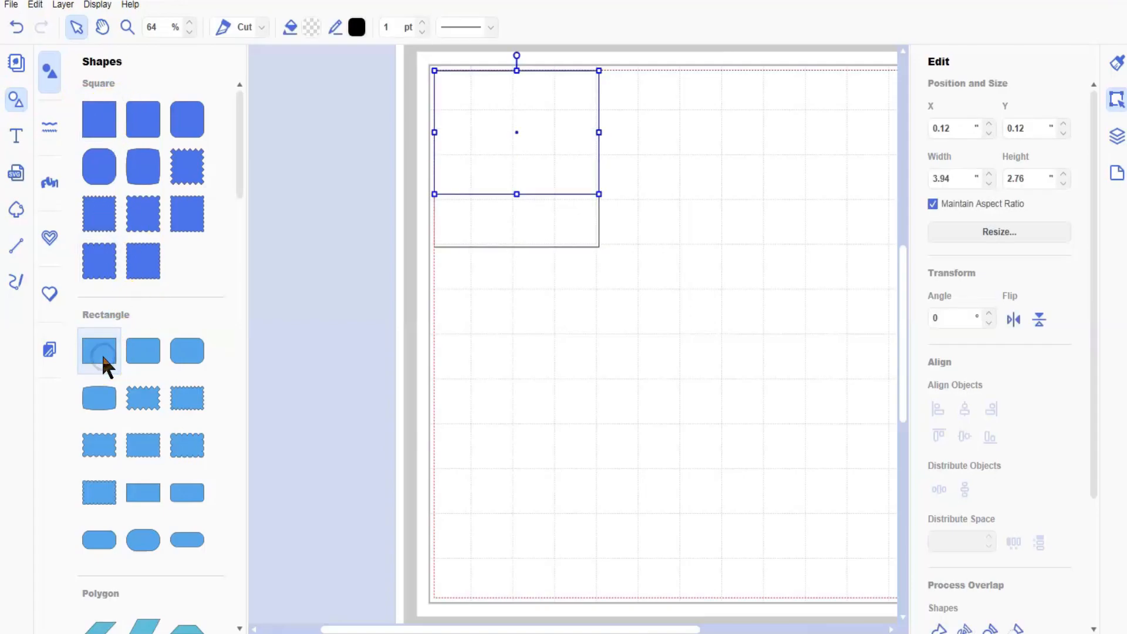
click(15, 101)
drag(320, 154, 514, 351)
Turn off the aspect ratio lock and size the rectangle to 8 inches wide by 3.75 inches high.
click(932, 203)
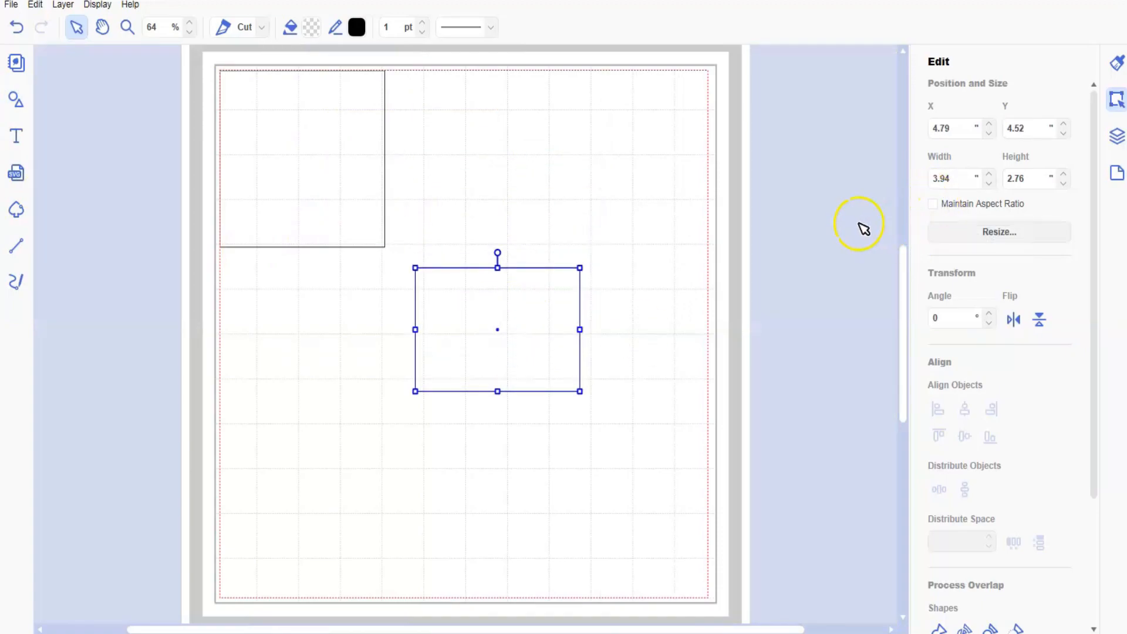
double_click(943, 178)
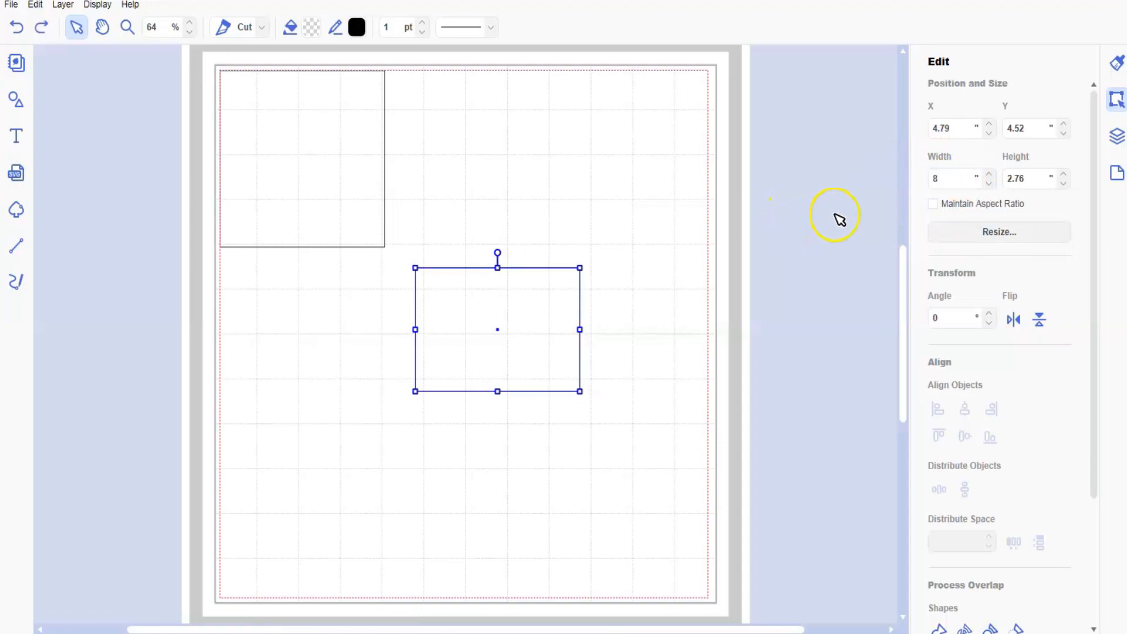
text(8)
key(Return)
double_click(1007, 179)
text(3)
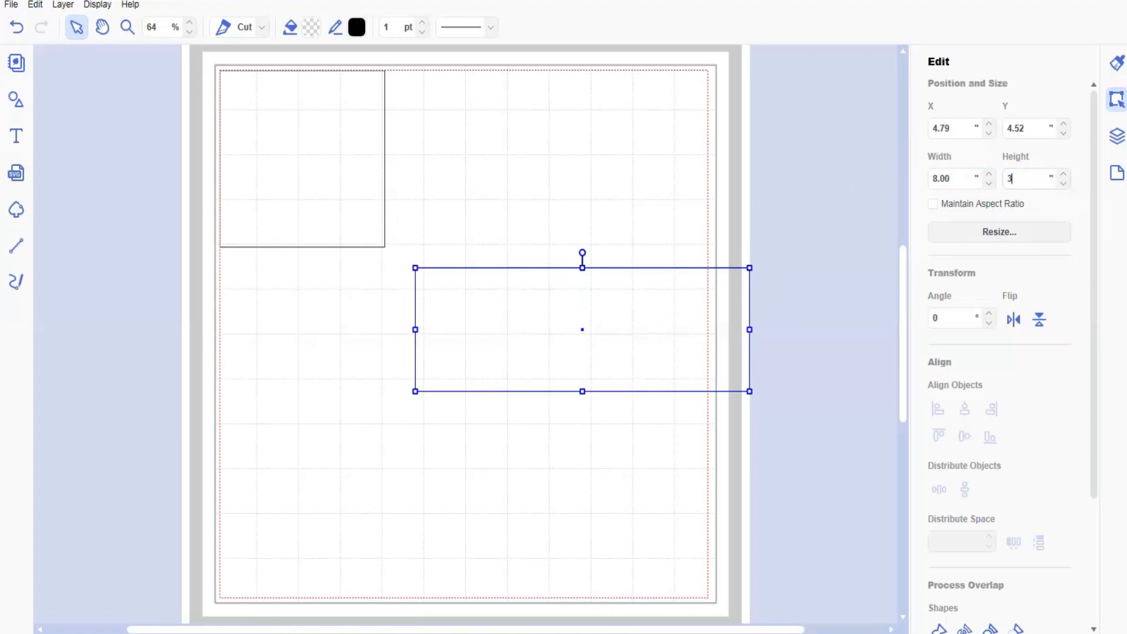
text(.75)
key(Return)
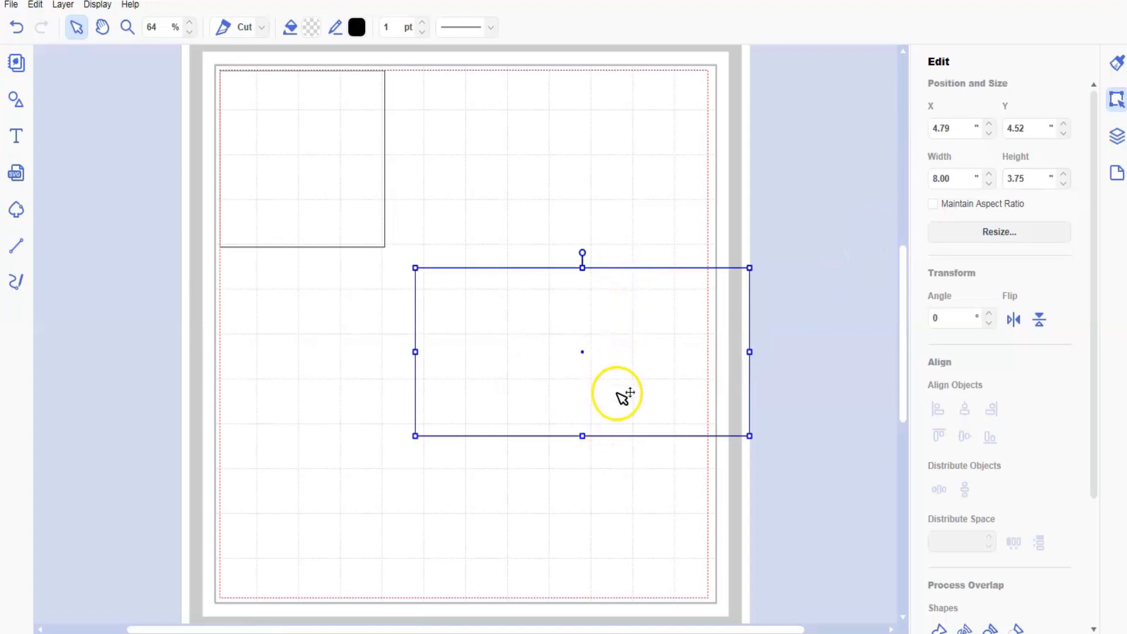
Position the rectangle across the middle of the mat and place the square directly above it.
drag(614, 345, 612, 157)
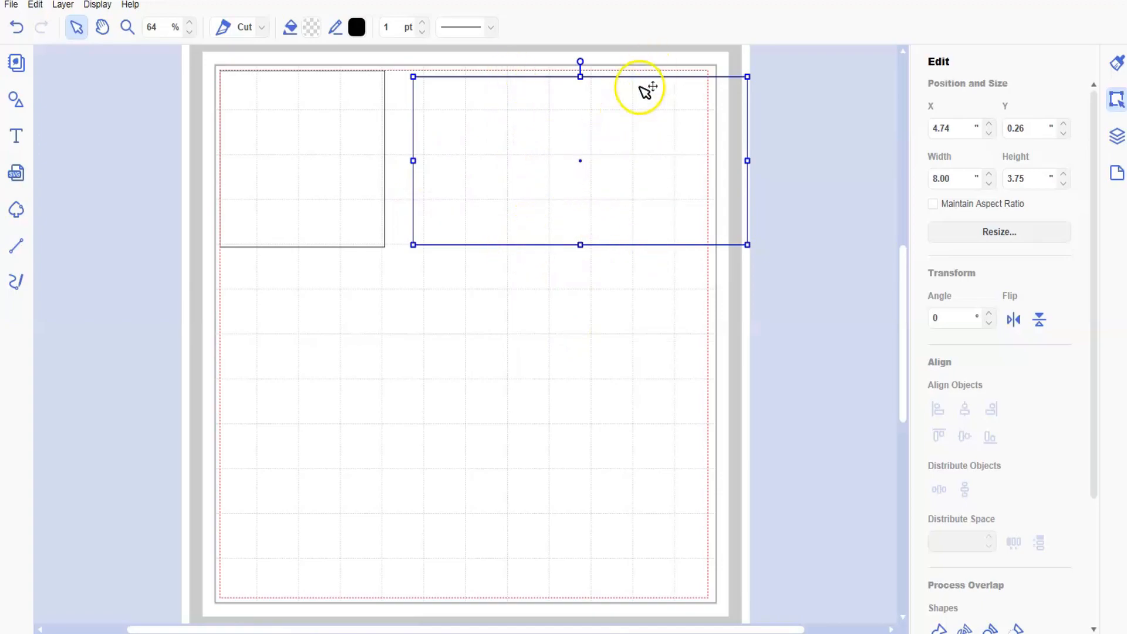
drag(587, 144, 469, 344)
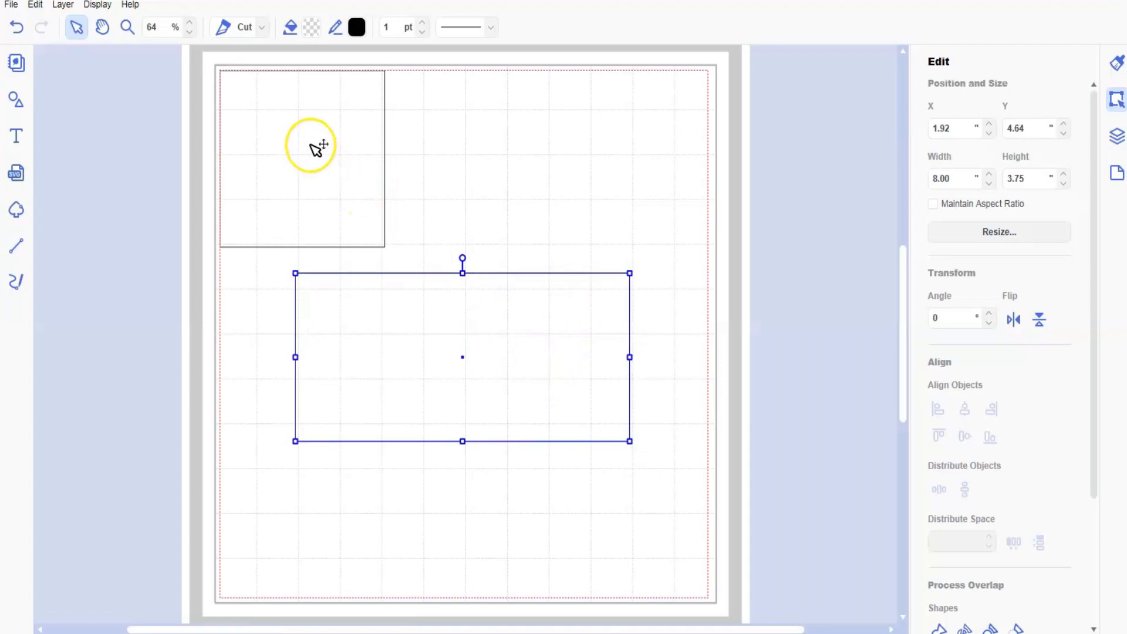
drag(317, 149, 469, 160)
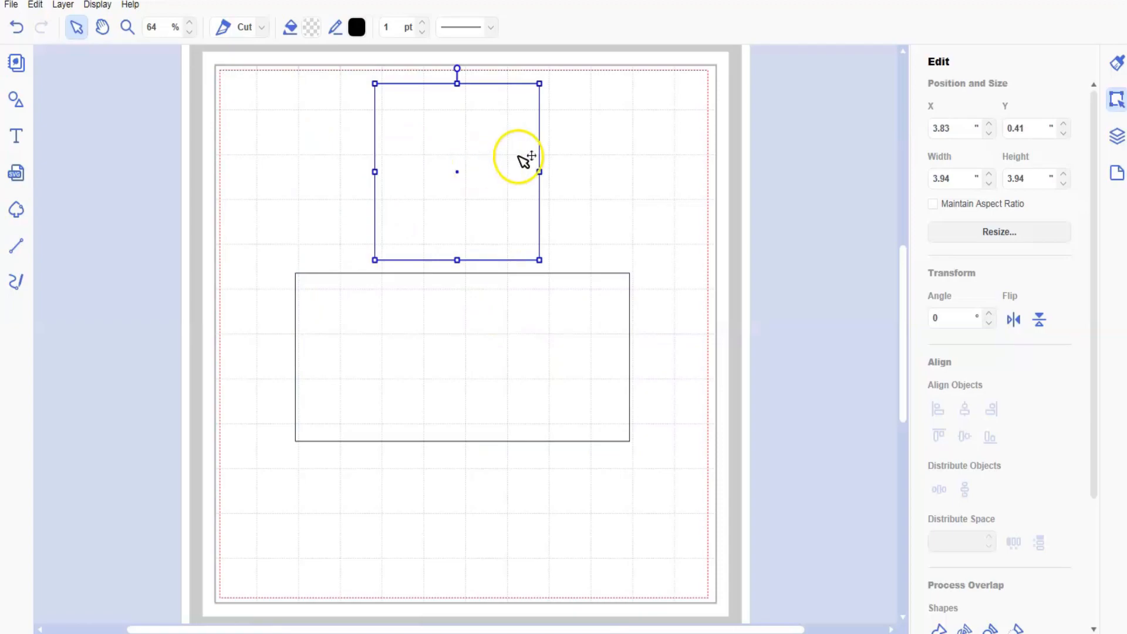
Turn on the aspect ratio lock for the square and set its width to 3.75 inches.
click(933, 204)
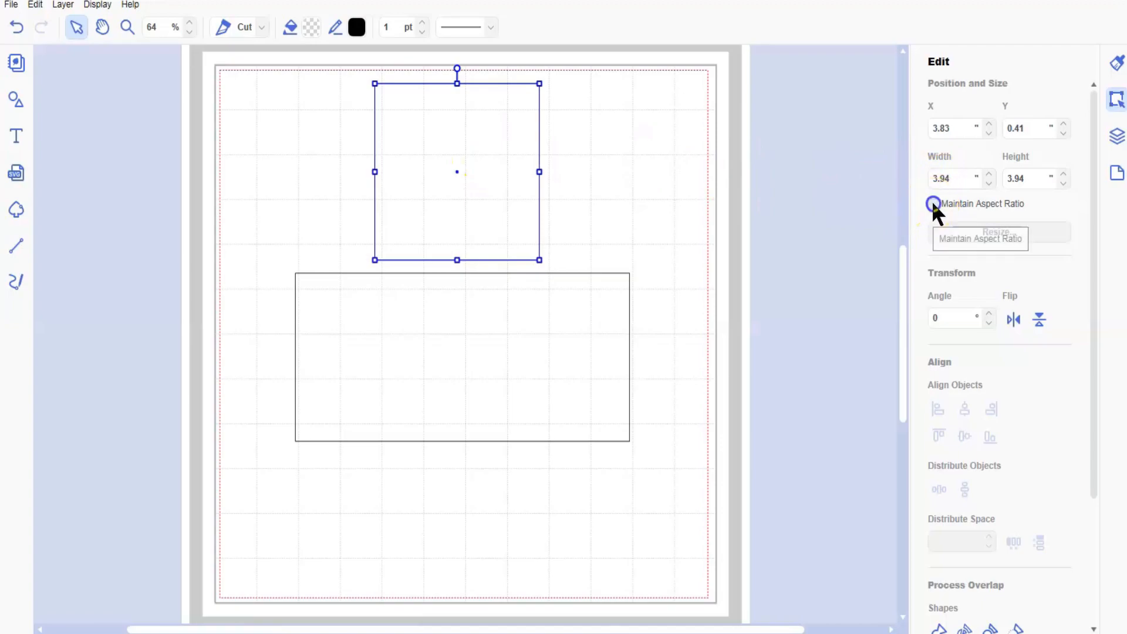
double_click(928, 178)
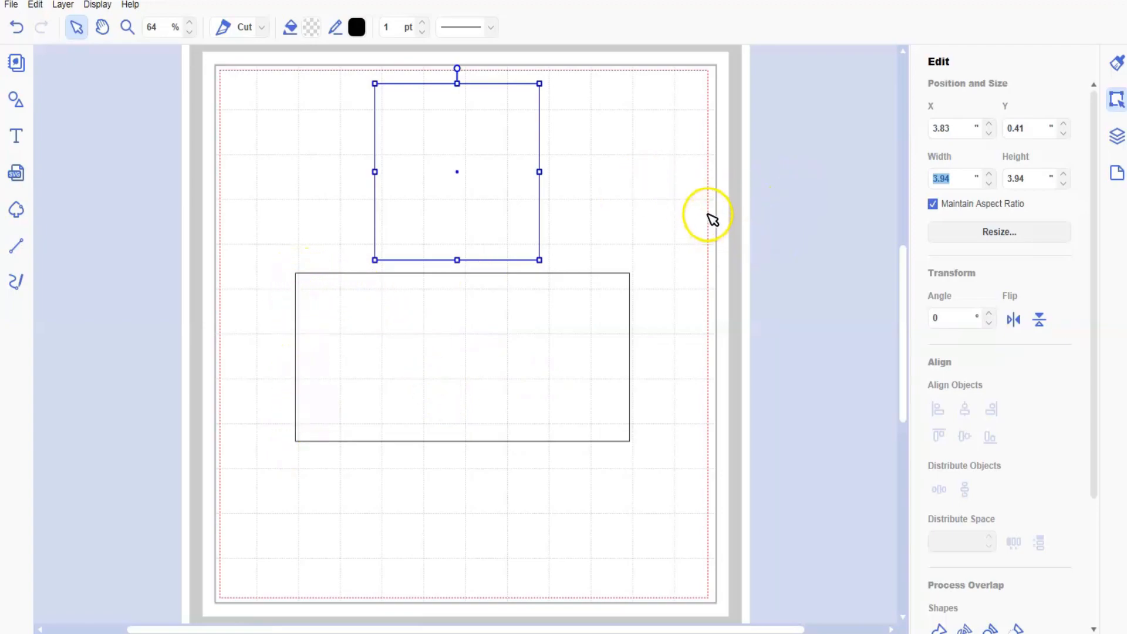
key(Return)
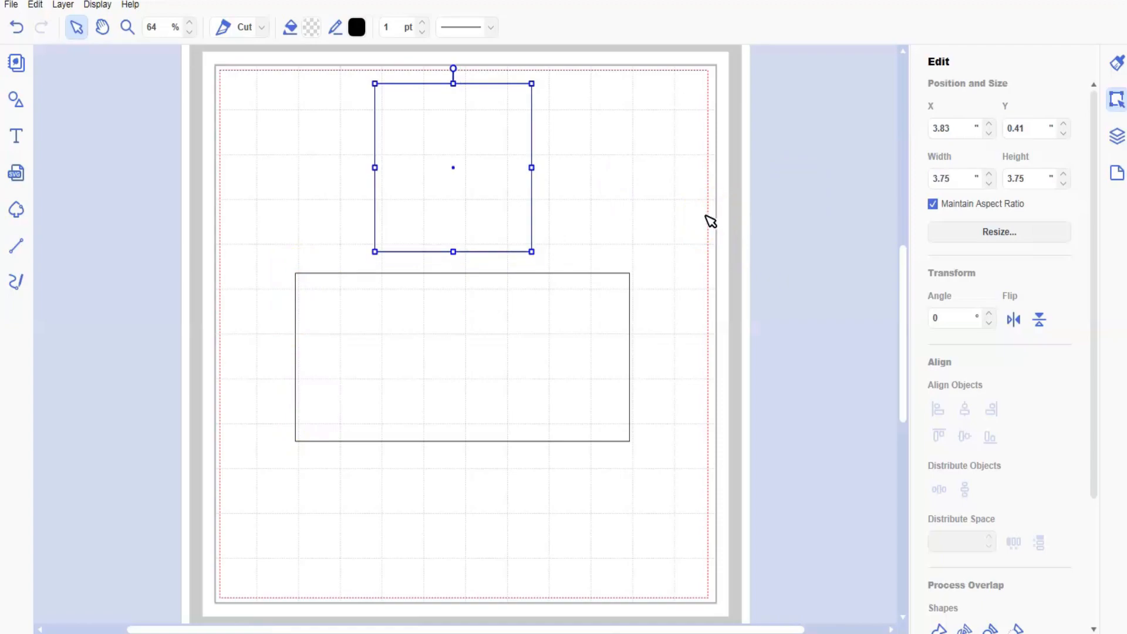
Centre the square and the rectangle on each other both horizontally and vertically.
click(403, 254)
drag(329, 172, 513, 435)
click(967, 405)
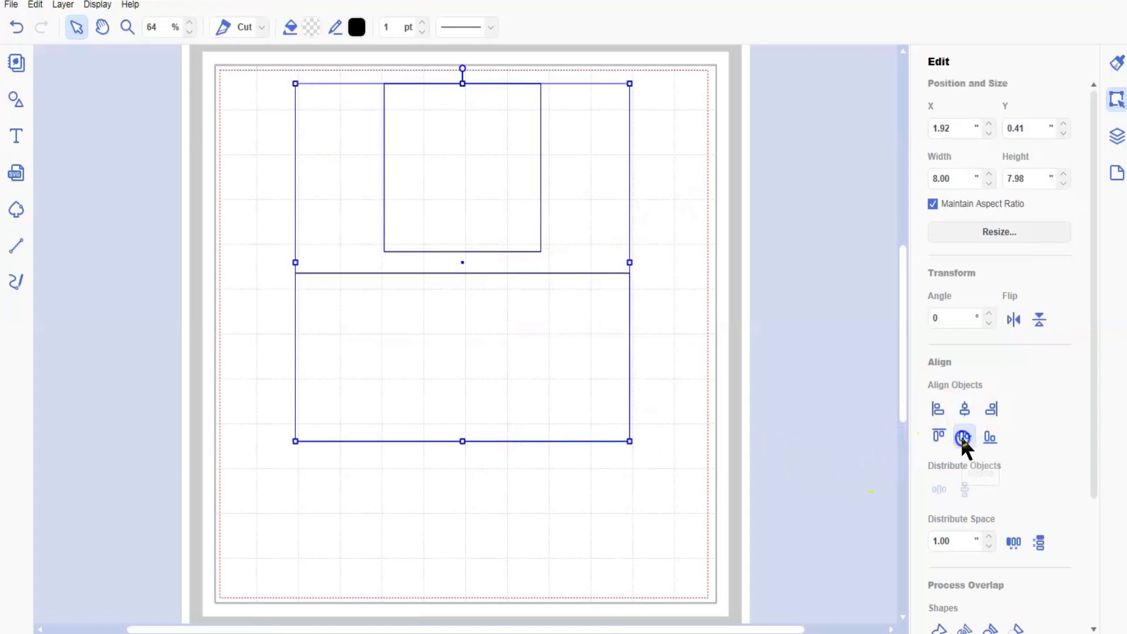
click(962, 436)
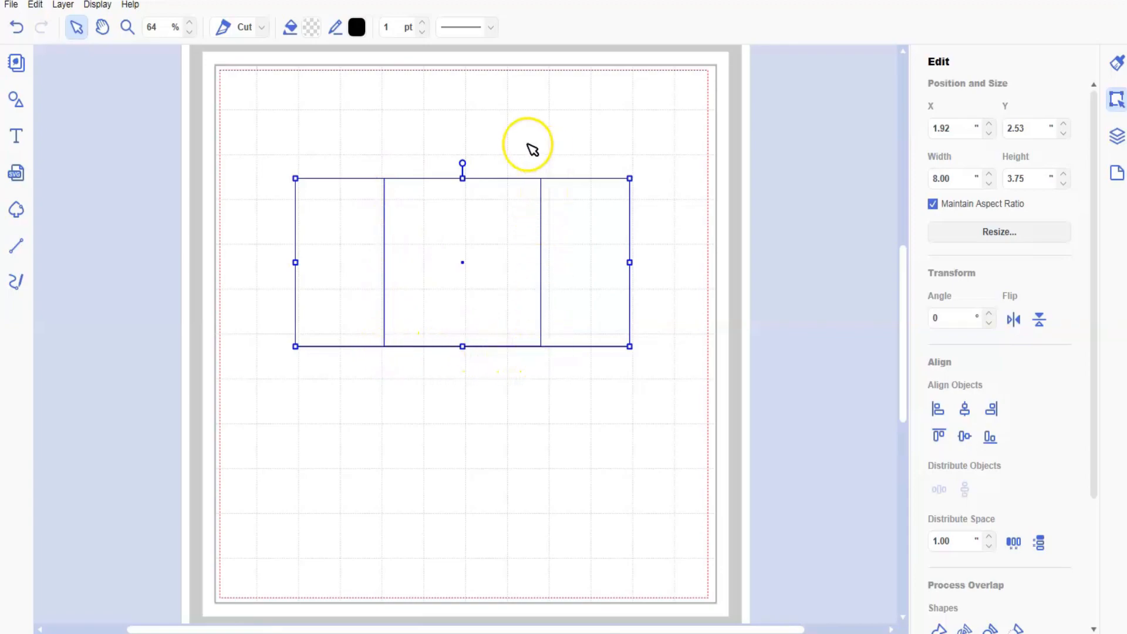
click(435, 397)
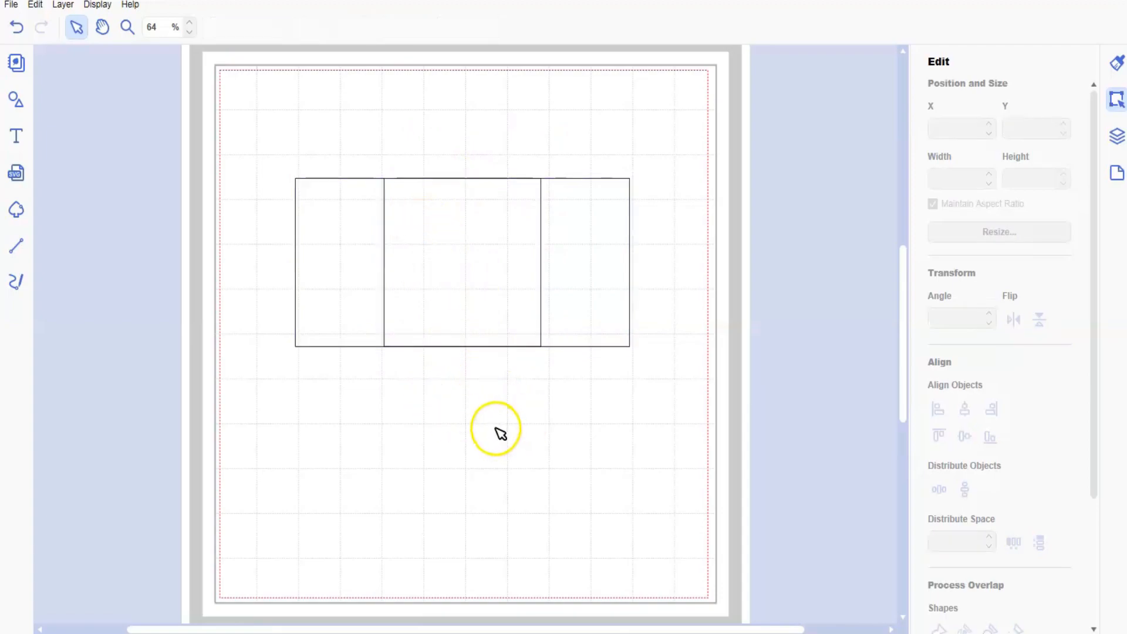
Draw two straight diagonal lines between opposite corners of the square to form an X.
click(16, 246)
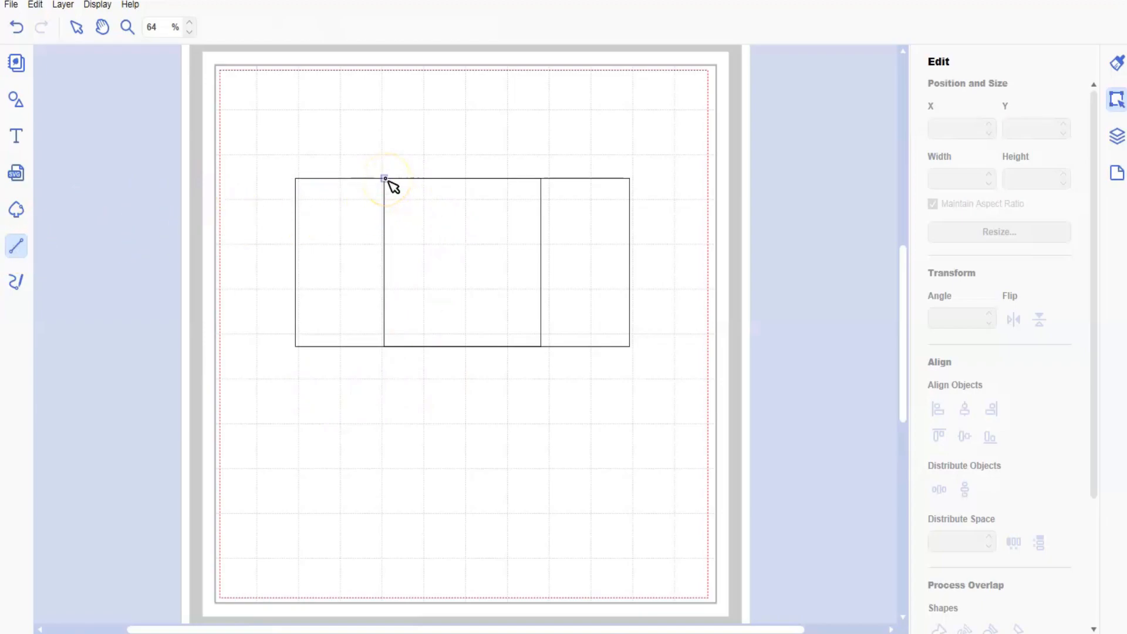
drag(404, 209, 540, 347)
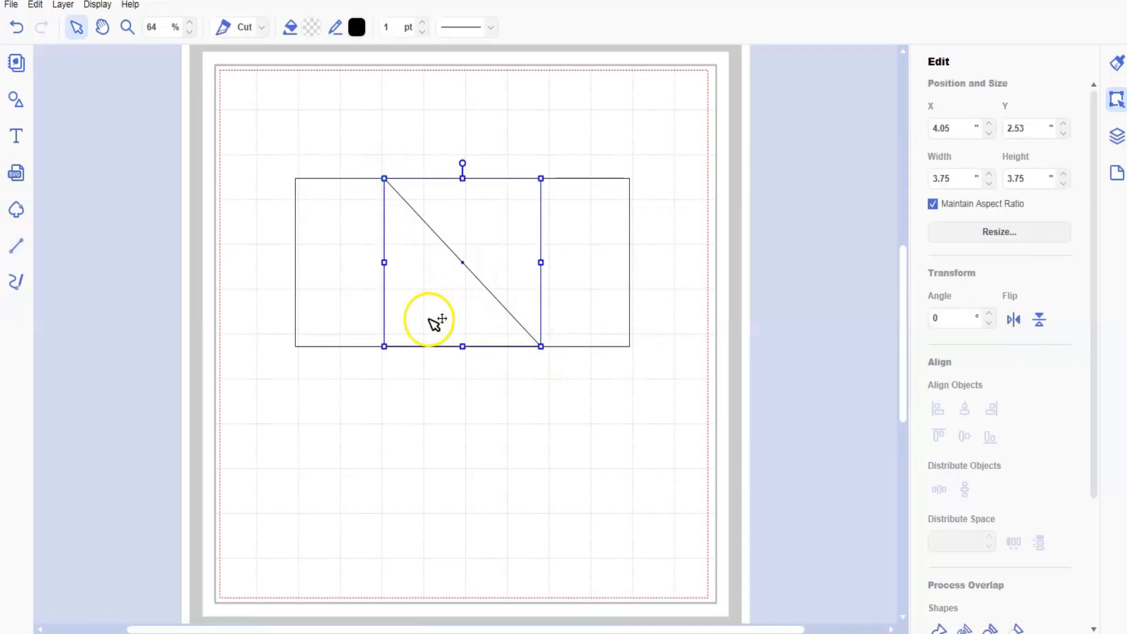
click(18, 246)
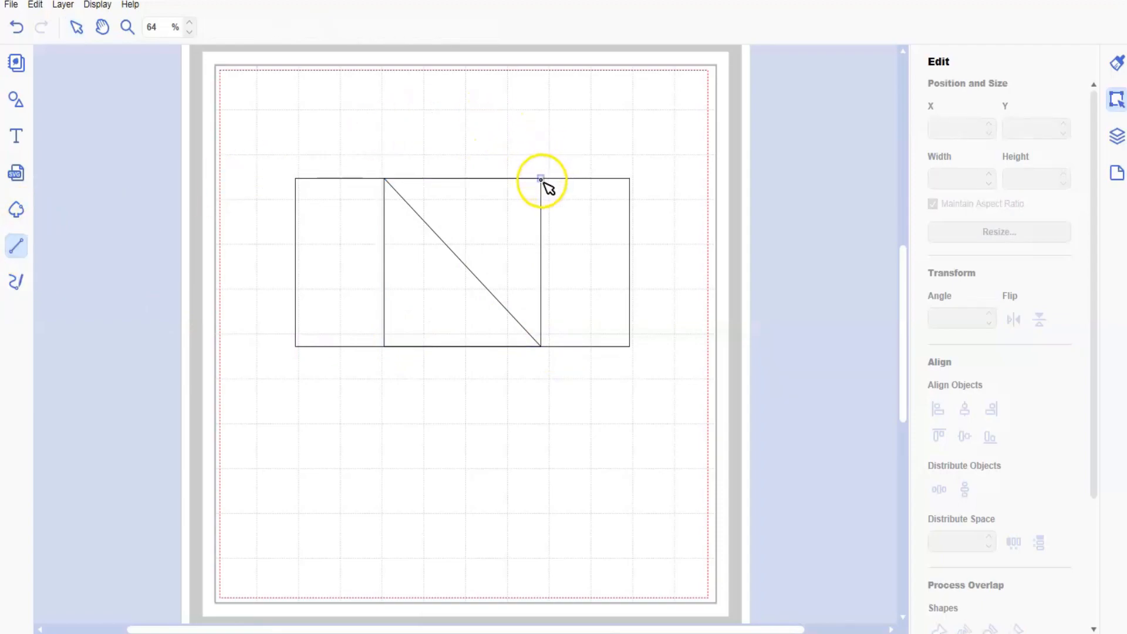
mouse_move(540, 178)
mouse_down()
mouse_move(459, 305)
mouse_move(390, 331)
mouse_move(386, 347)
mouse_up()
click(499, 440)
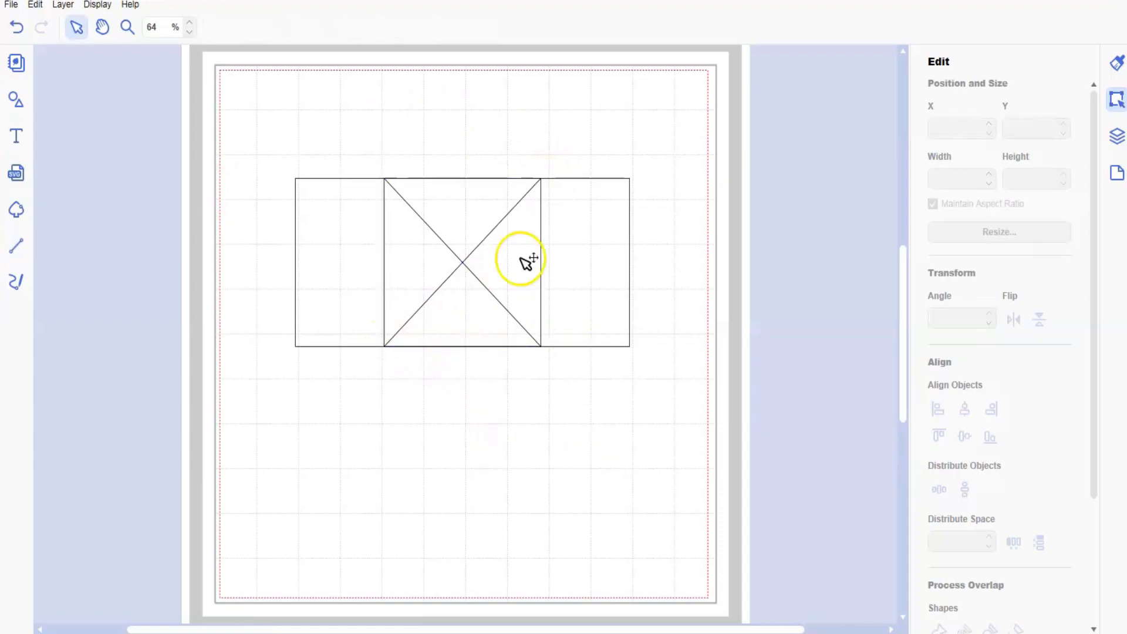
Move the square out to the mat's lower-right corner and align the rectangle and diagonals on their vertical centres.
click(458, 197)
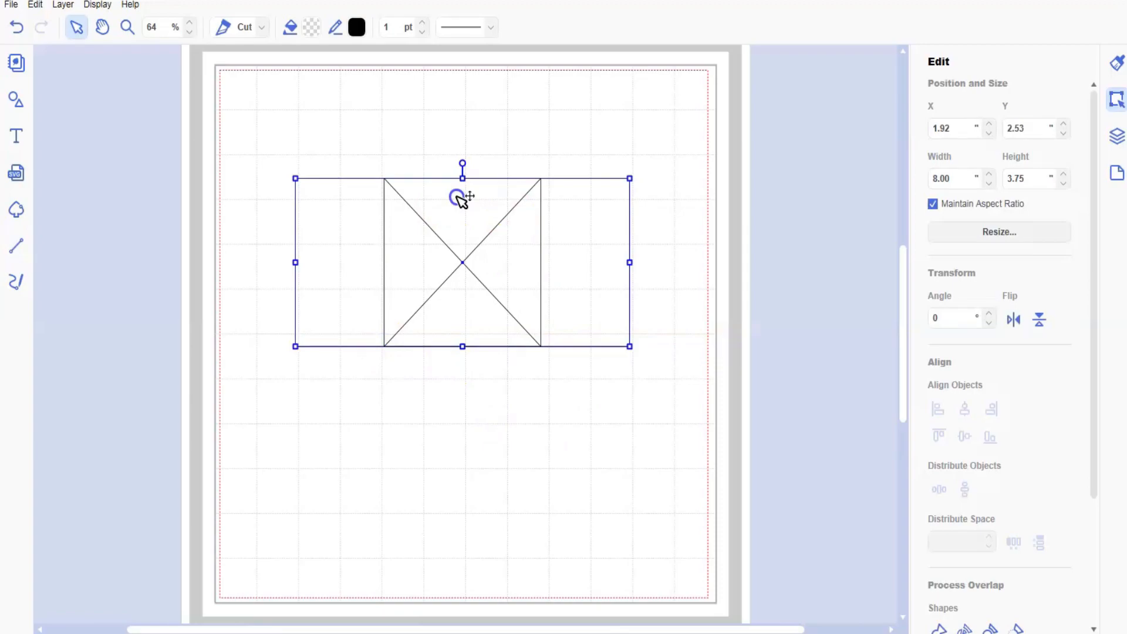
drag(458, 201, 707, 439)
drag(350, 144, 530, 396)
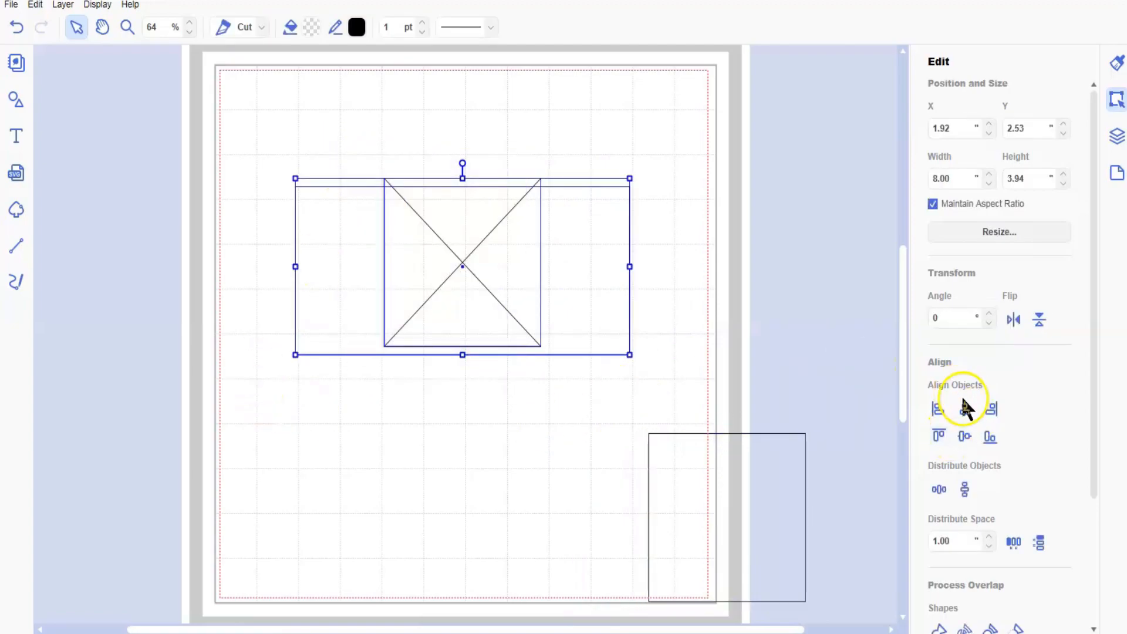
click(964, 440)
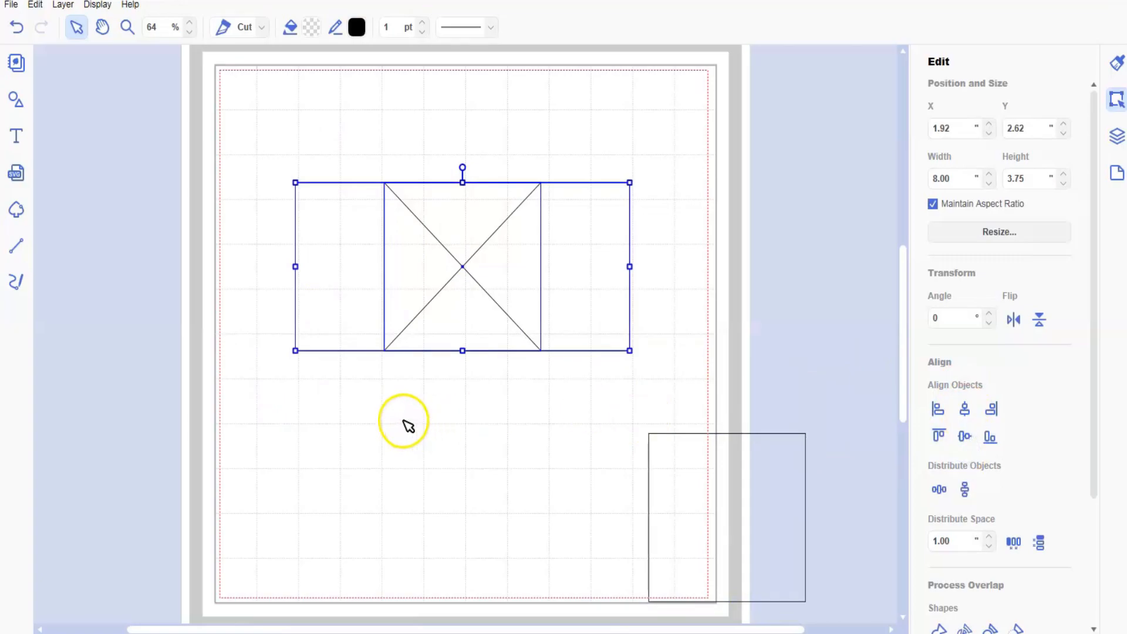
Draw a horizontal line across the rectangle through the X's centre and align it vertically centred with the rectangle and diagonals.
click(7, 246)
click(296, 267)
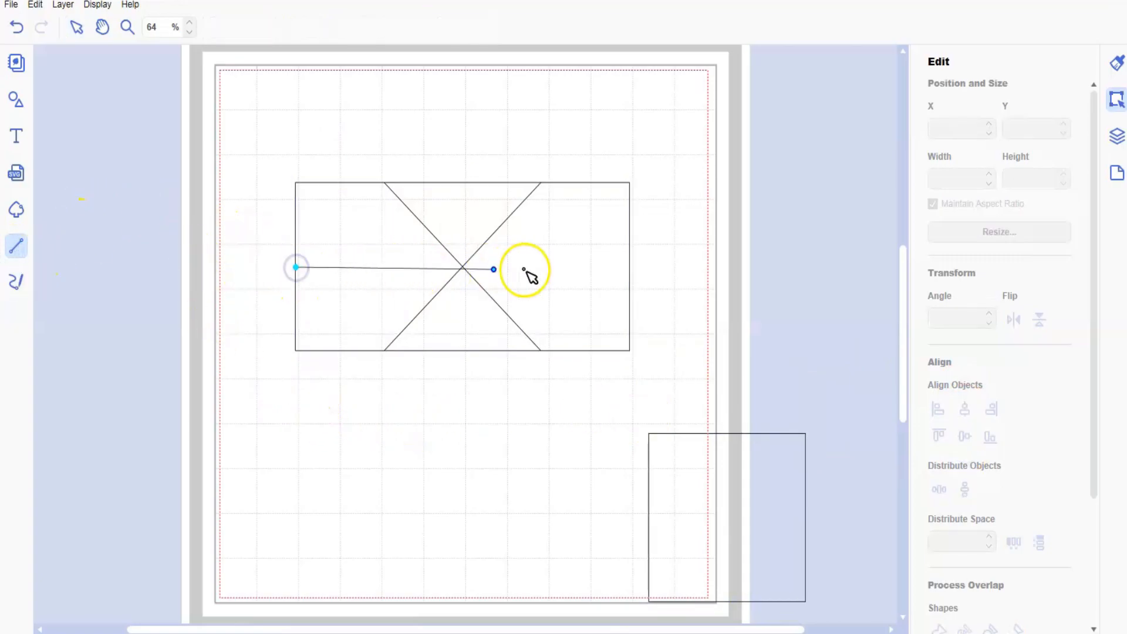
click(628, 267)
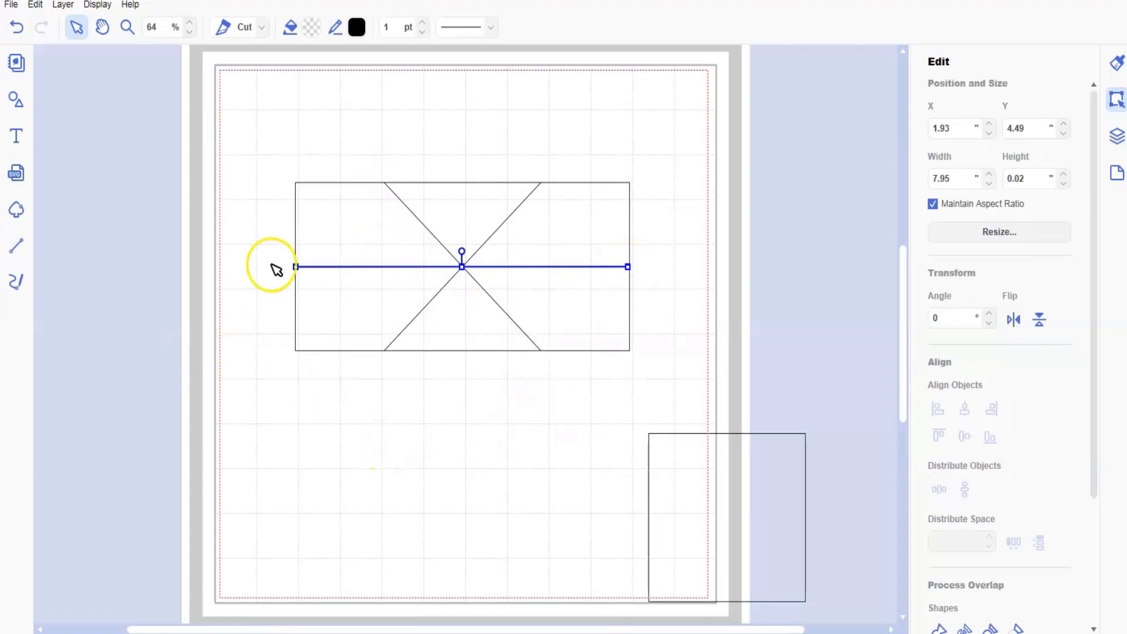
drag(307, 143, 579, 399)
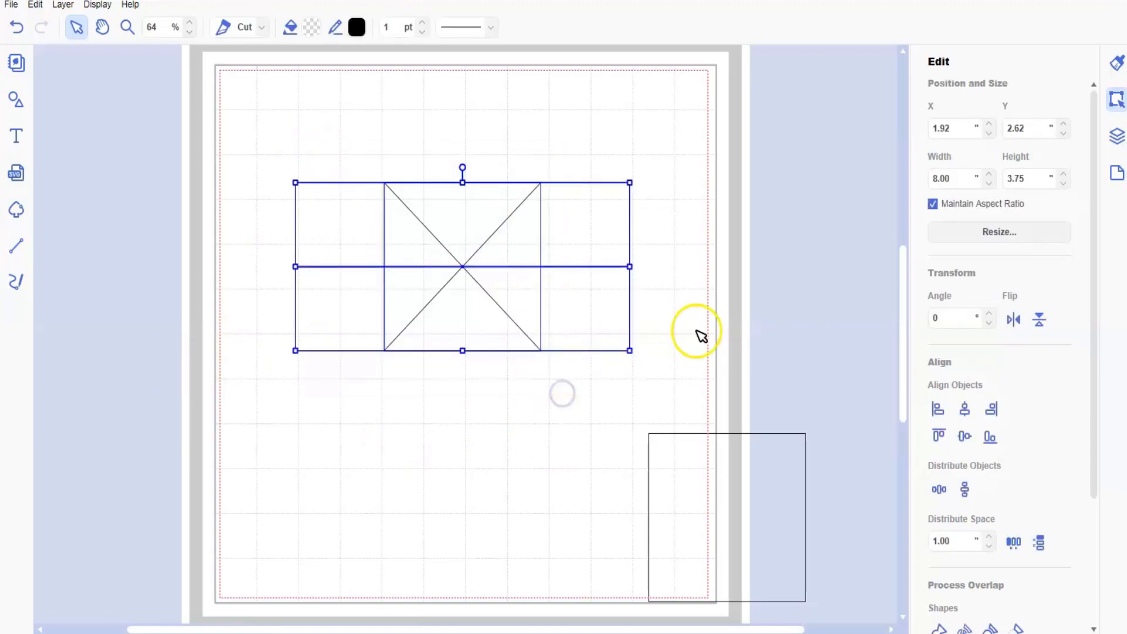
click(963, 434)
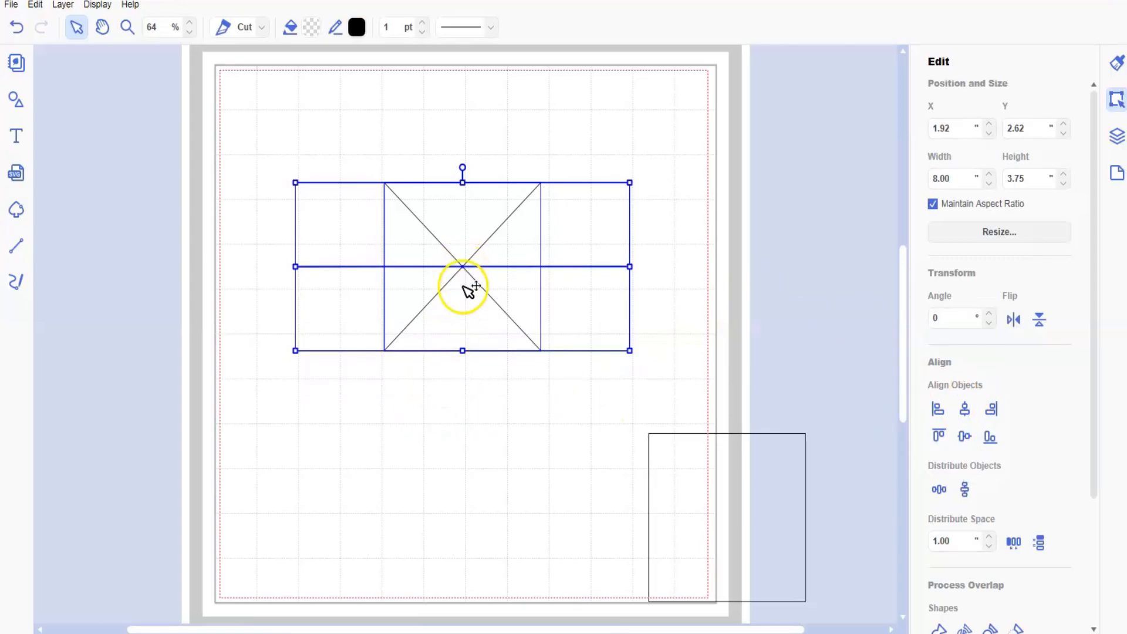
click(468, 375)
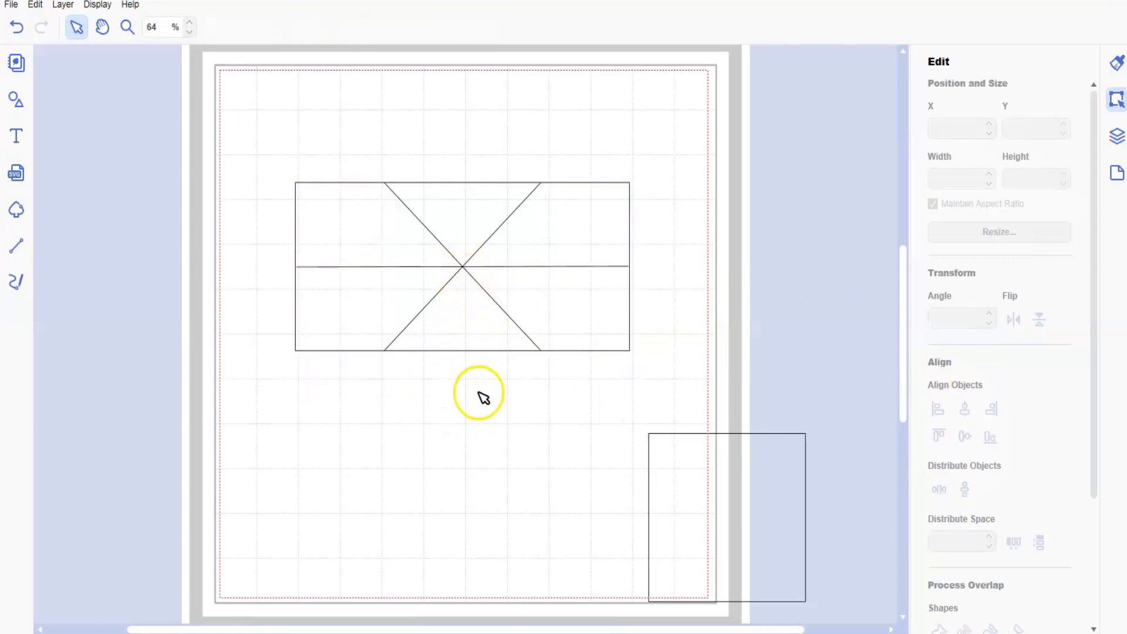
Apply the widely spaced short-dash line style to the two diagonals and the horizontal line, leaving the rectangle solid.
drag(379, 157, 560, 391)
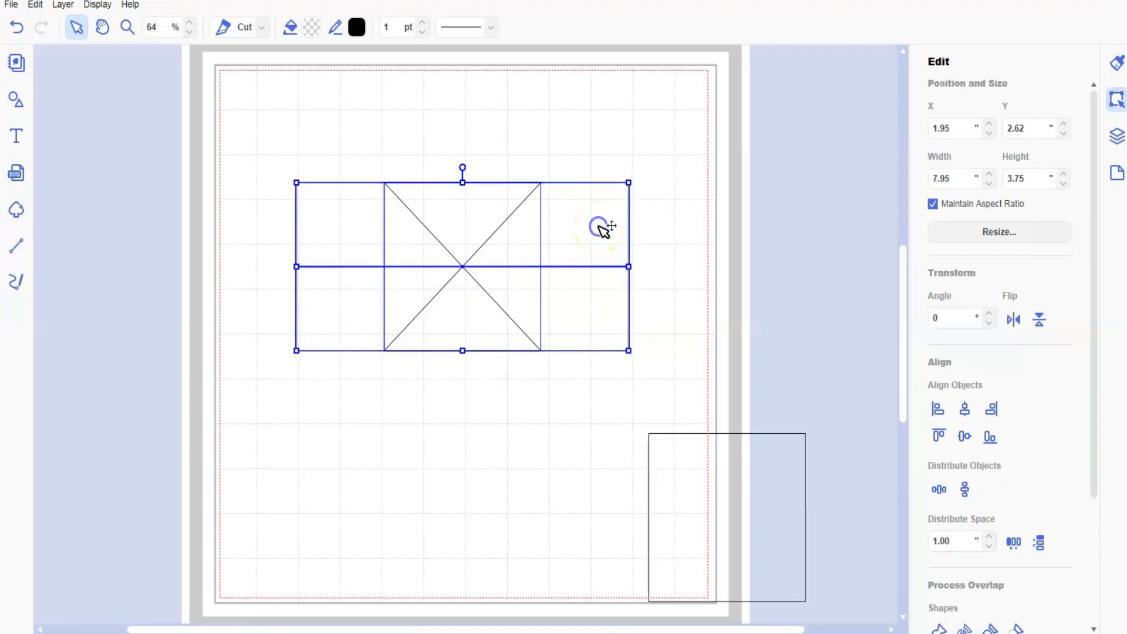
click(457, 24)
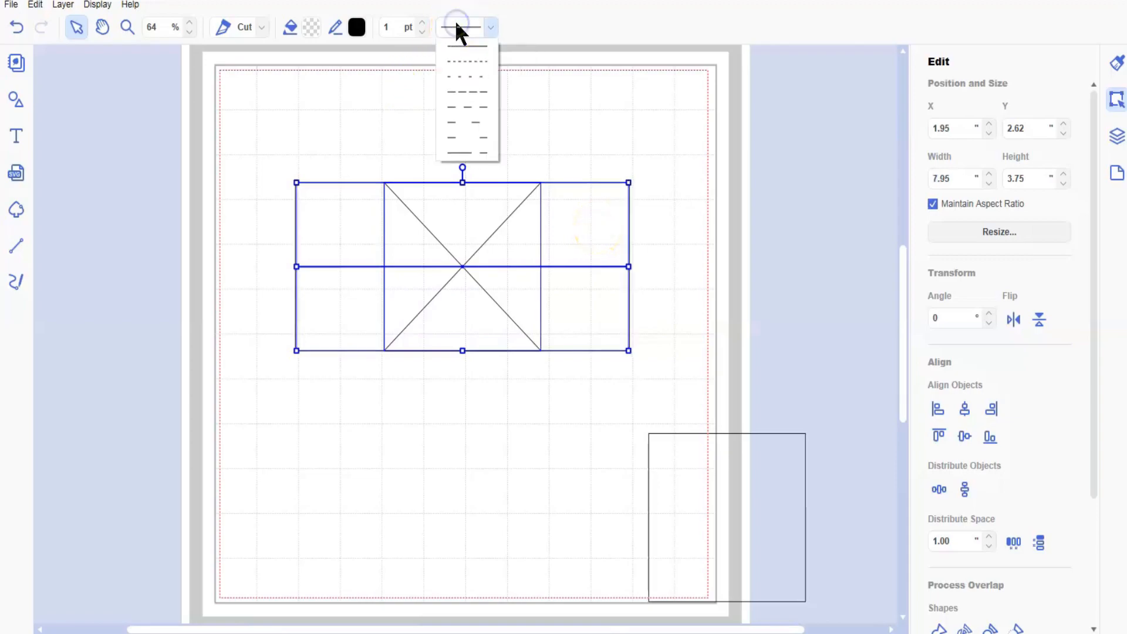
click(470, 76)
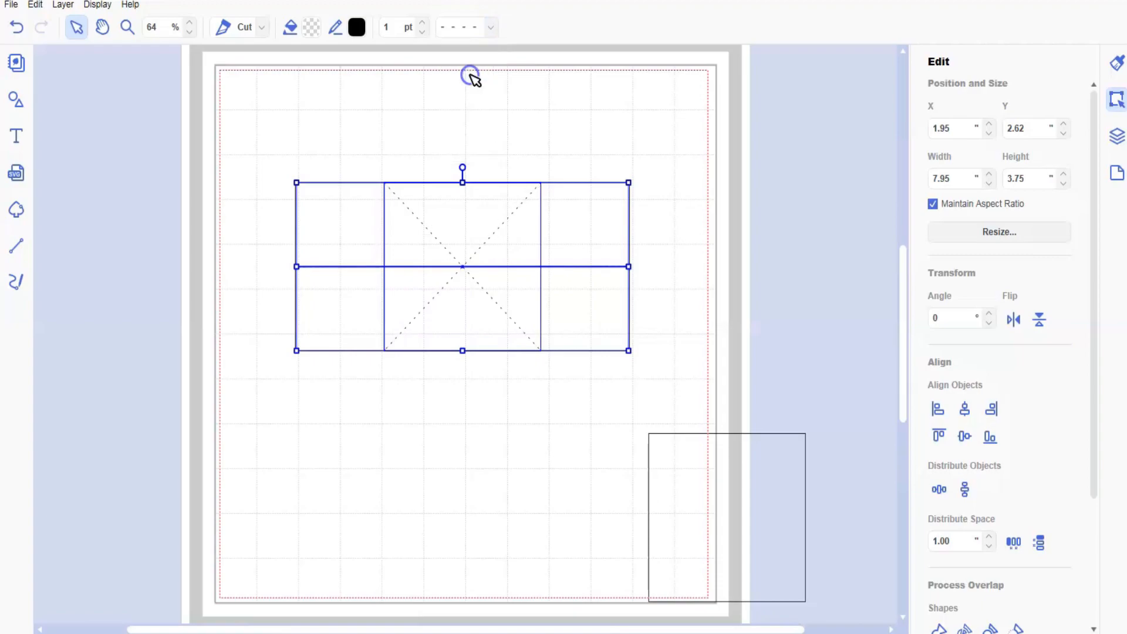
click(493, 135)
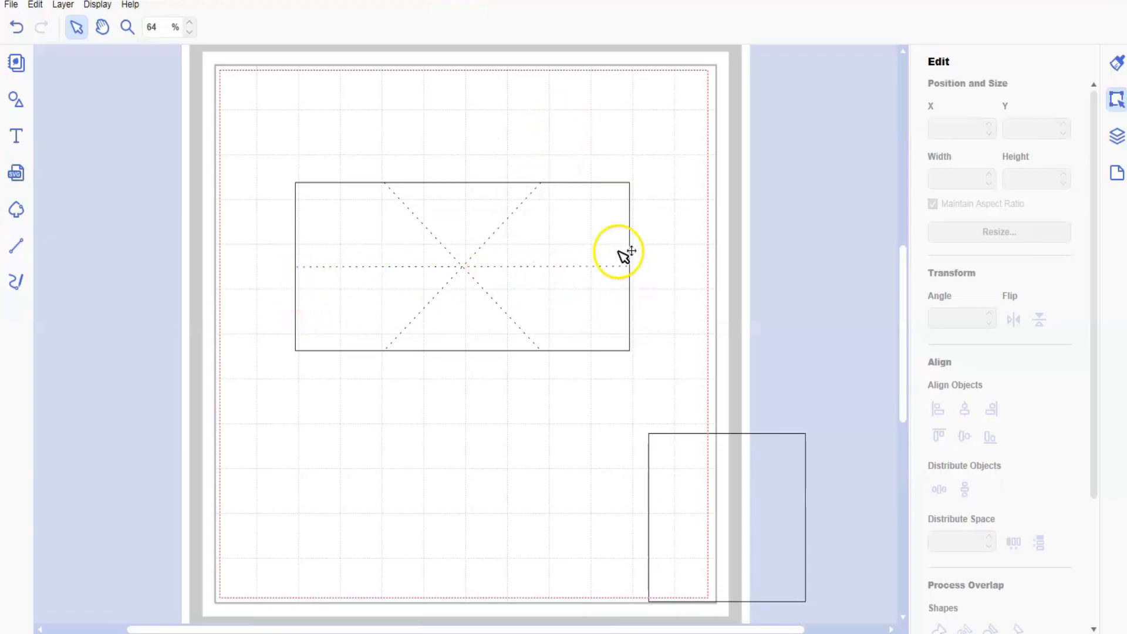
Group the rectangle with its three dashed lines and move the group near the top of the mat.
drag(347, 145, 567, 367)
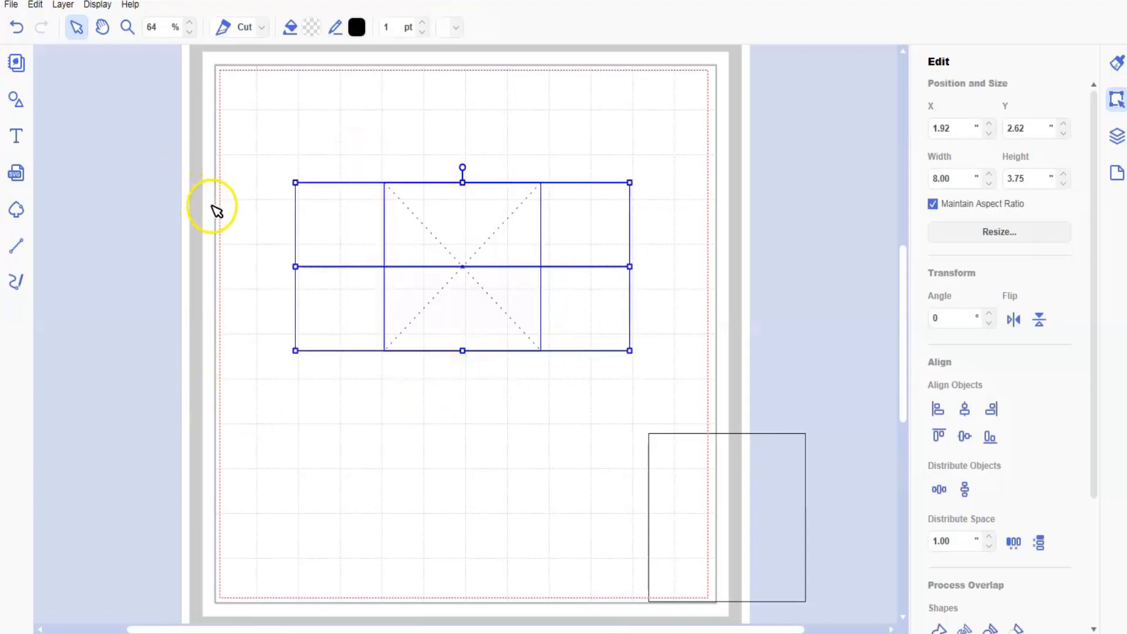
key(ctrl+g)
drag(490, 285, 486, 190)
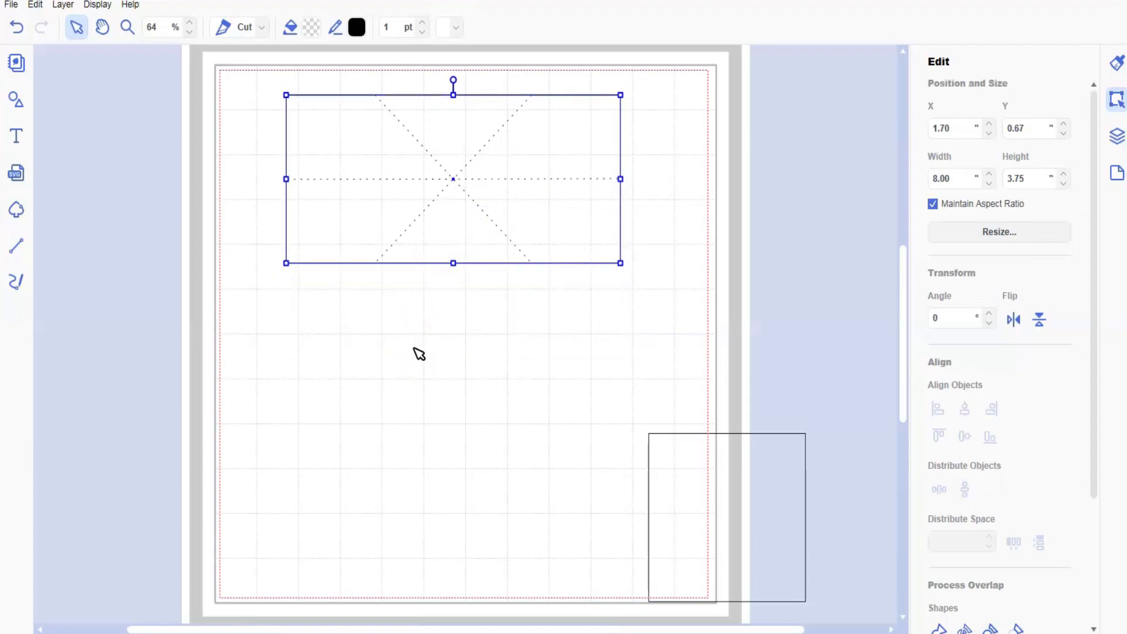
Add a plain square to the mat and set its size to 5.75 by 5.75 inches.
click(15, 100)
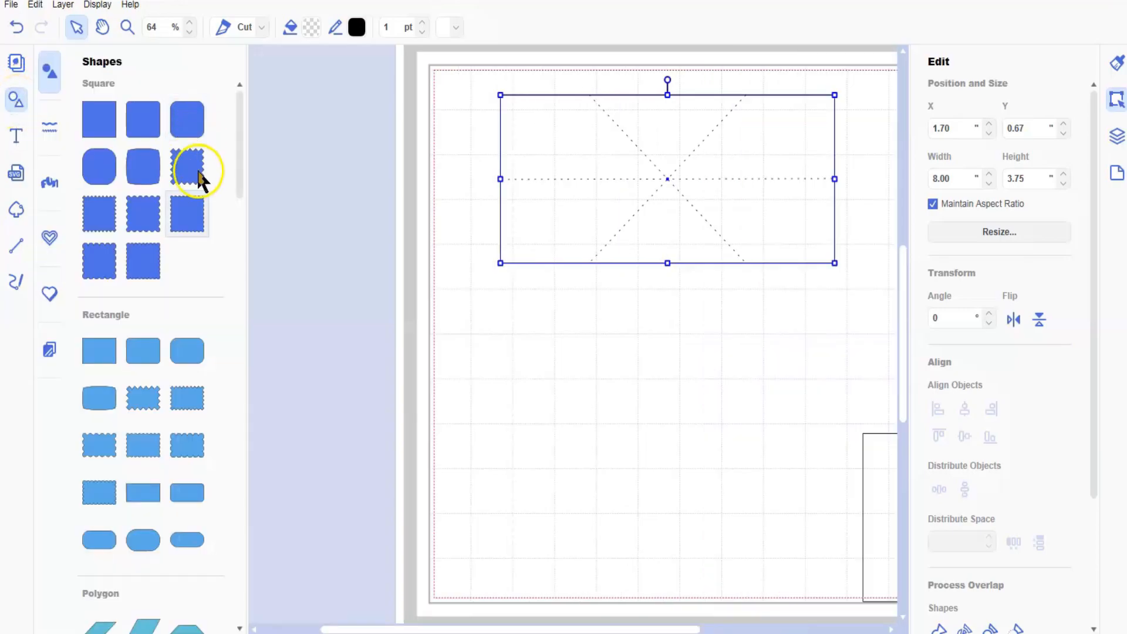
click(105, 127)
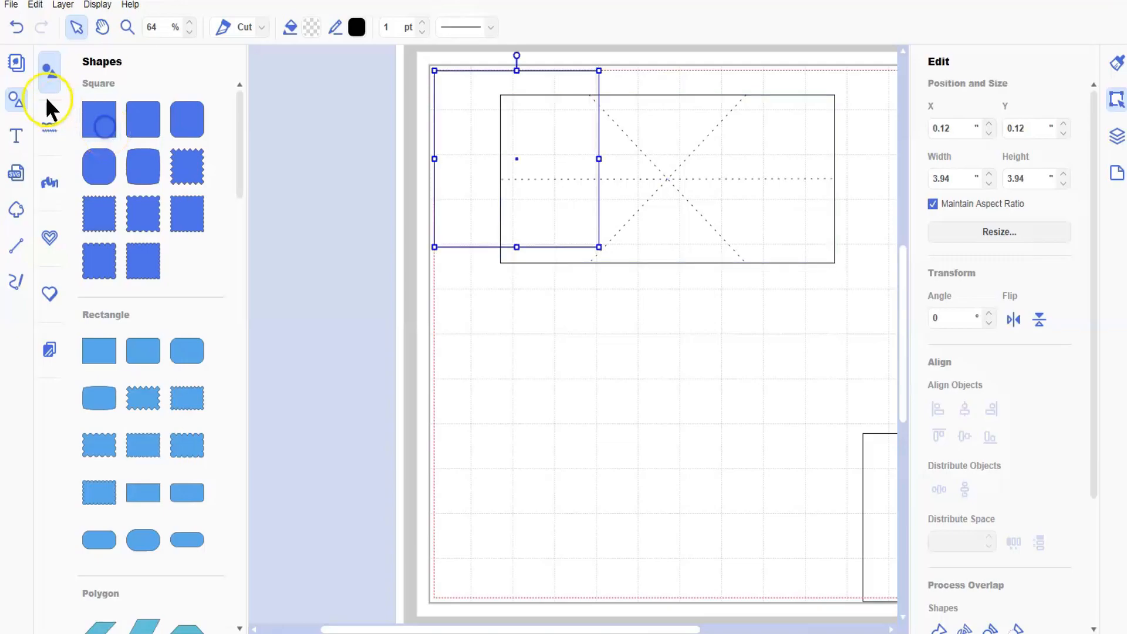
click(16, 99)
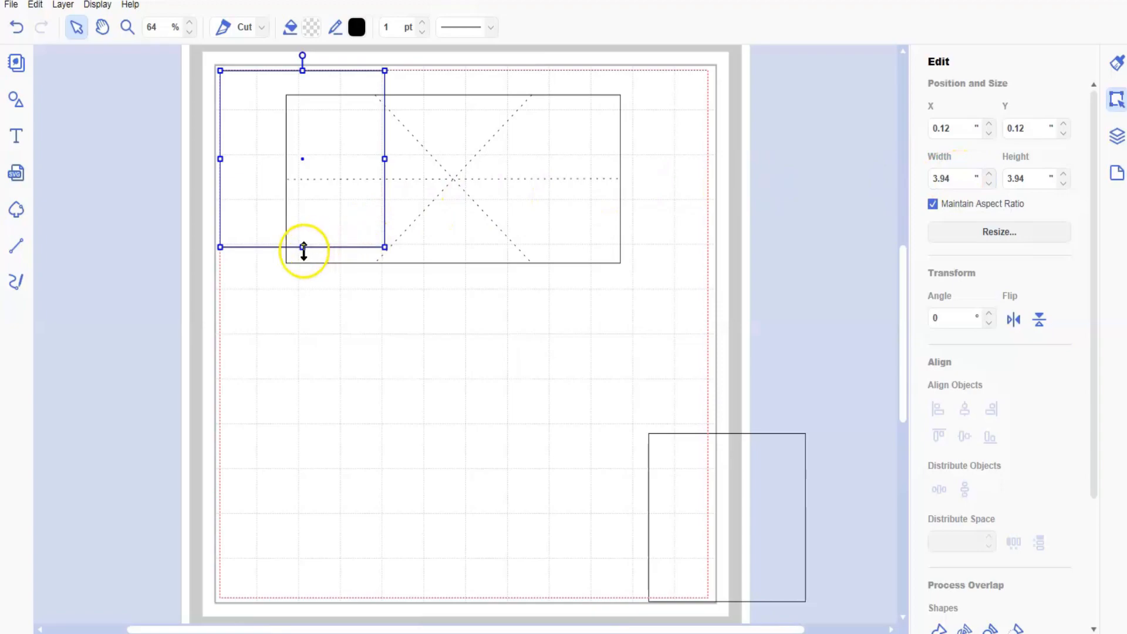
drag(957, 177, 920, 179)
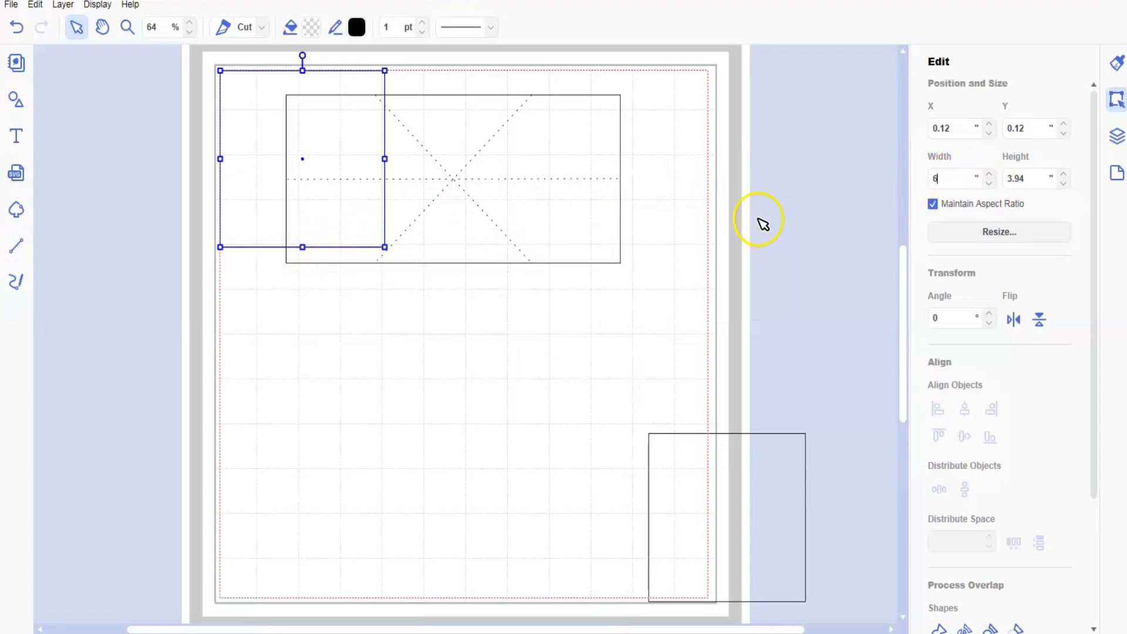
key(Return)
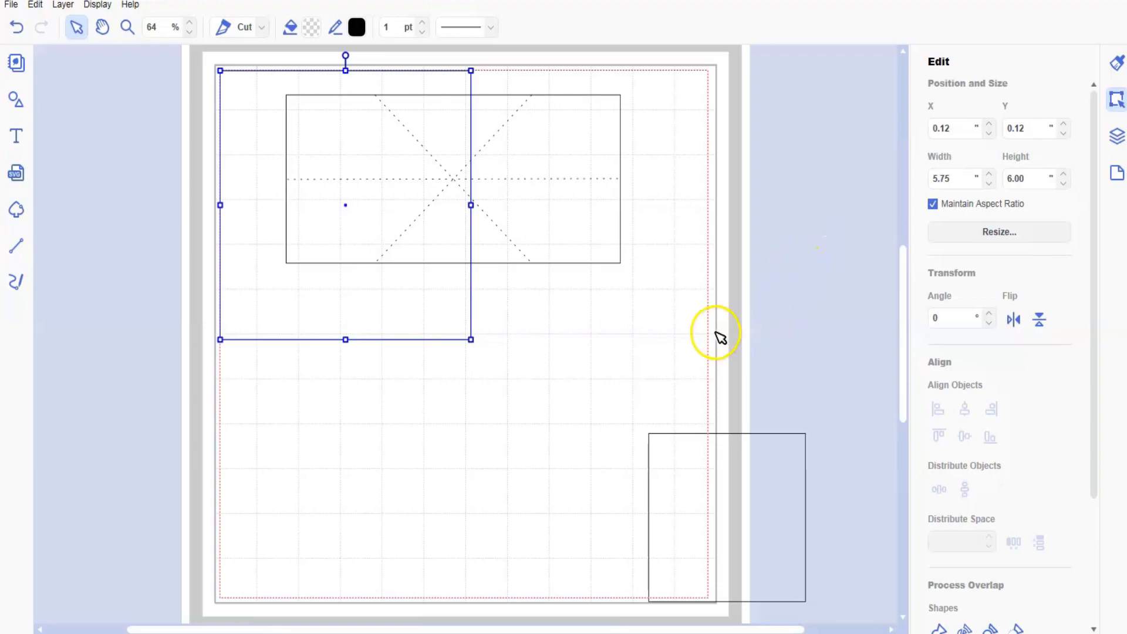
key(Return)
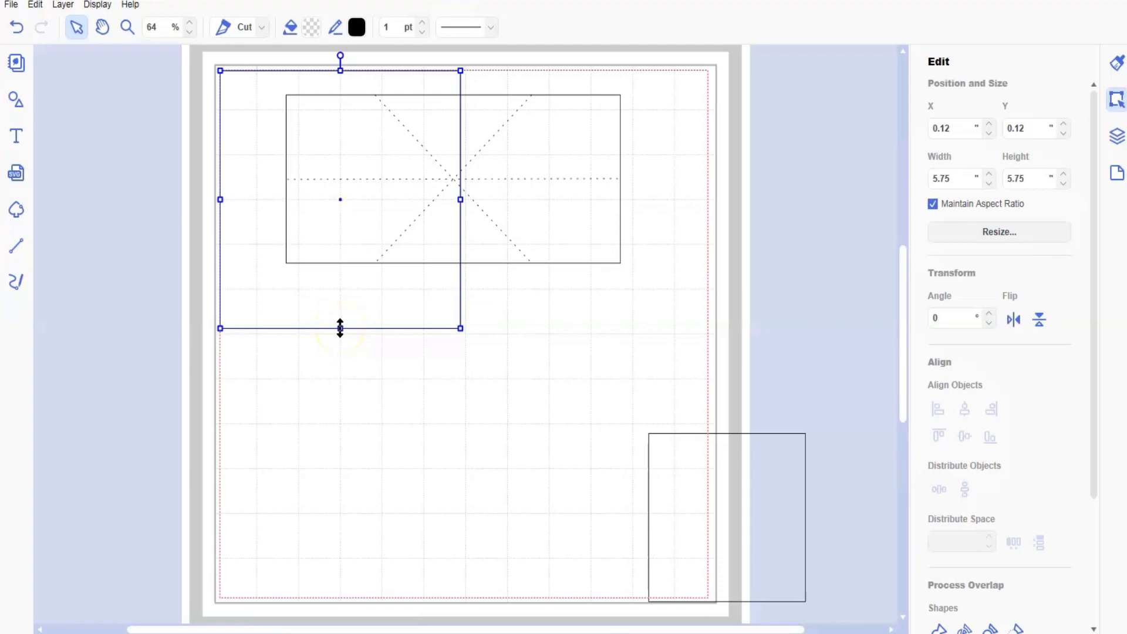
Stretch the new square downward into a tall rectangle and set its height to 11.5 inches.
drag(340, 328, 345, 585)
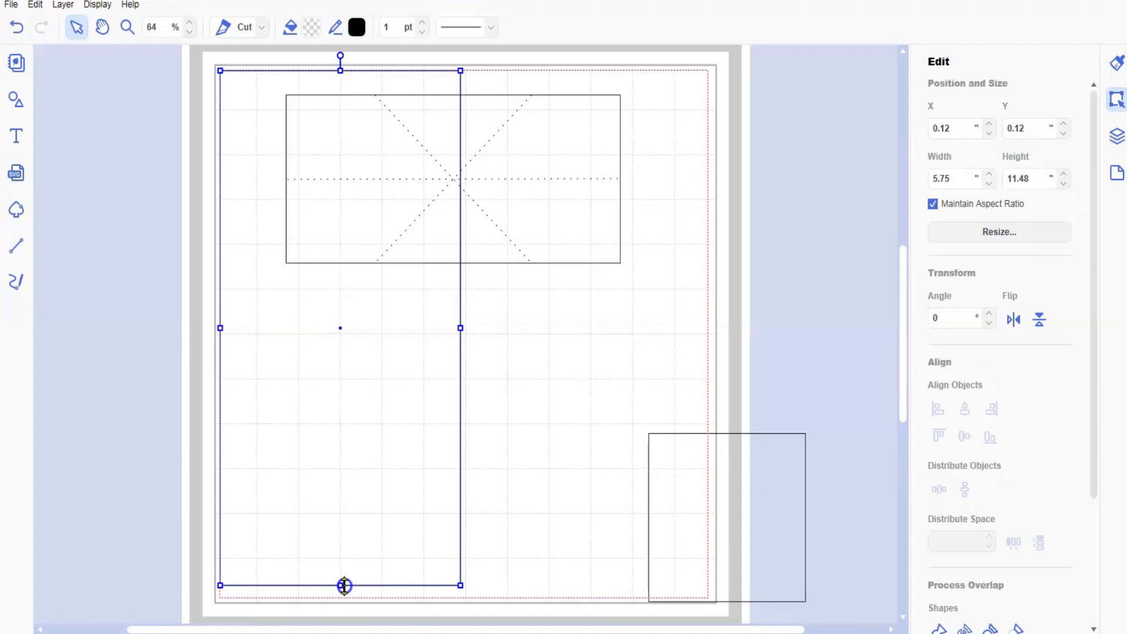
click(1023, 178)
key(Return)
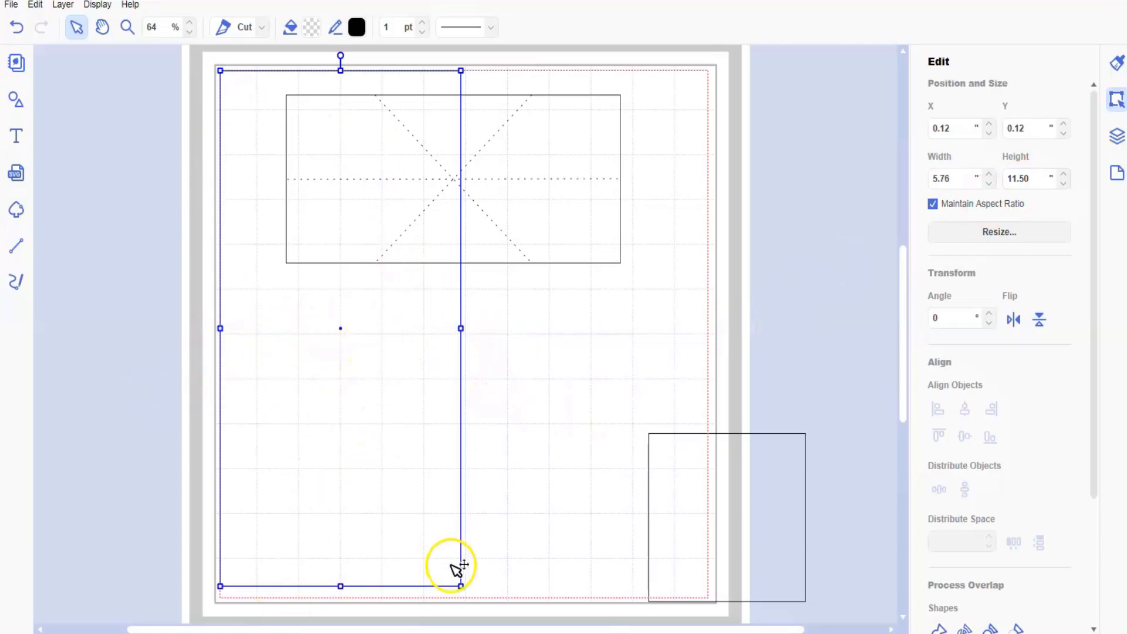
Move the tall rectangle toward the mat's centre and the 3.75-inch square to the mat's left edge, bringing the square to the front.
drag(746, 534, 626, 436)
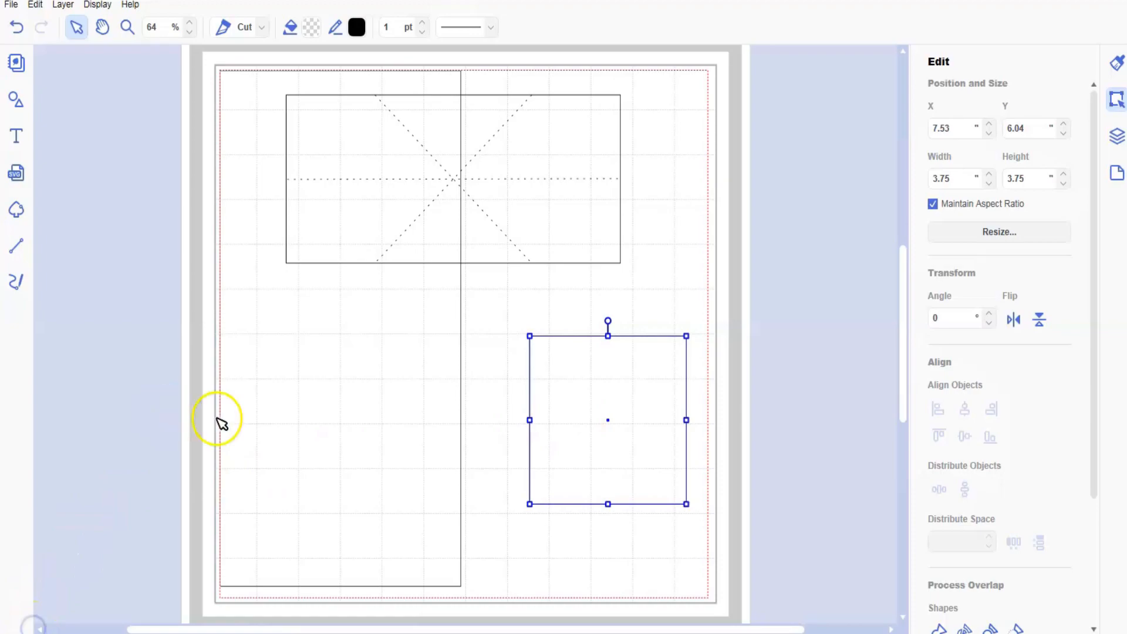
drag(631, 398, 380, 353)
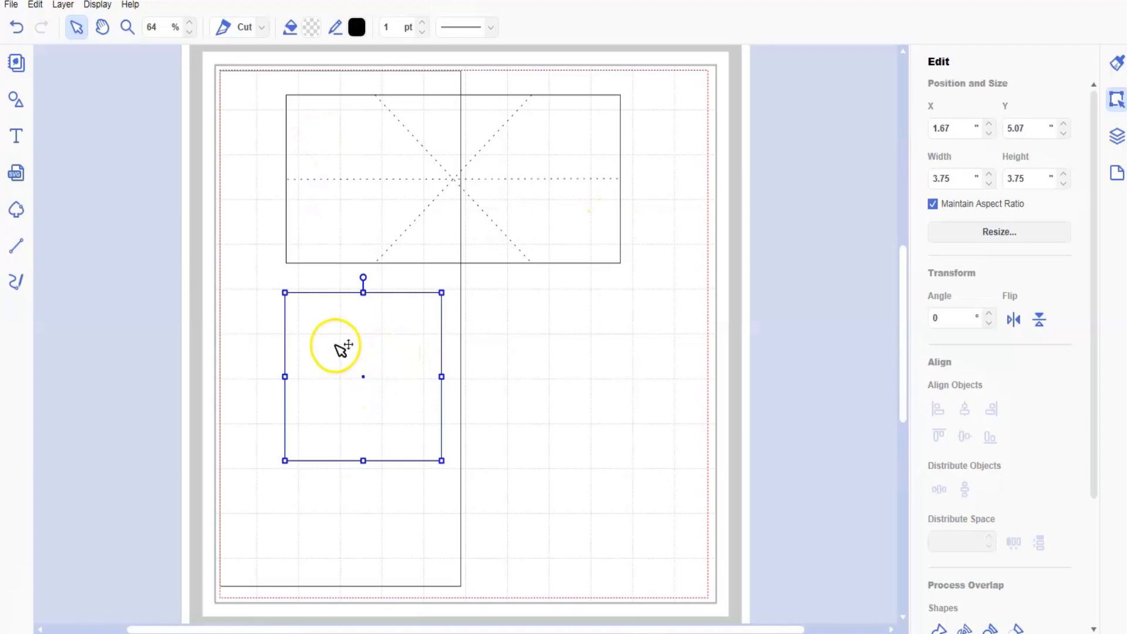
drag(371, 369, 202, 432)
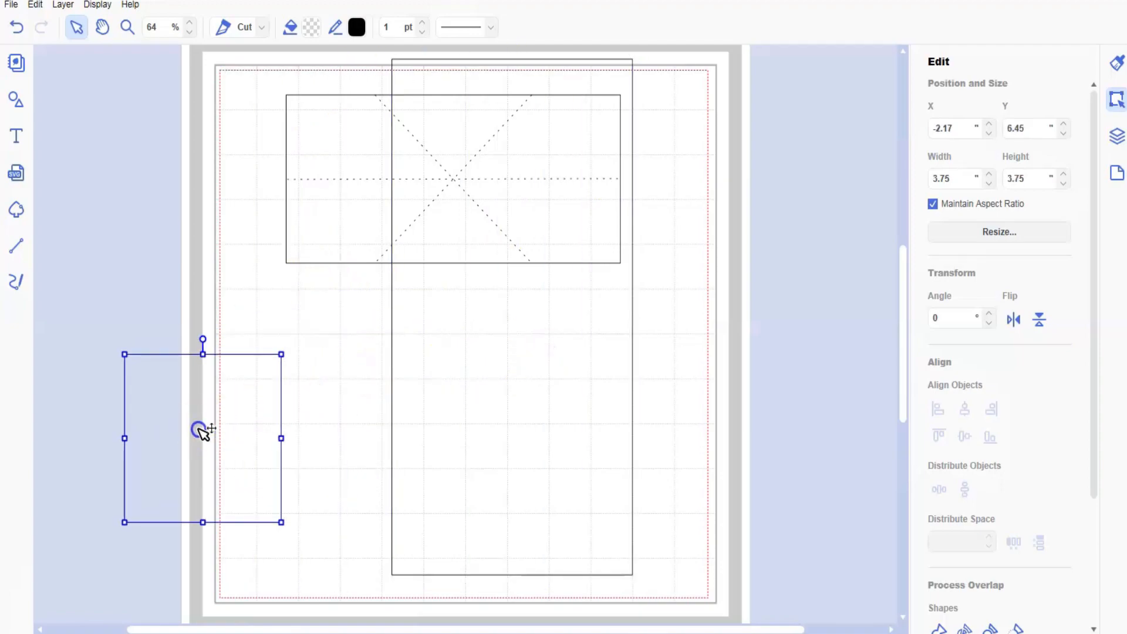
right_click(198, 429)
mouse_move(290, 611)
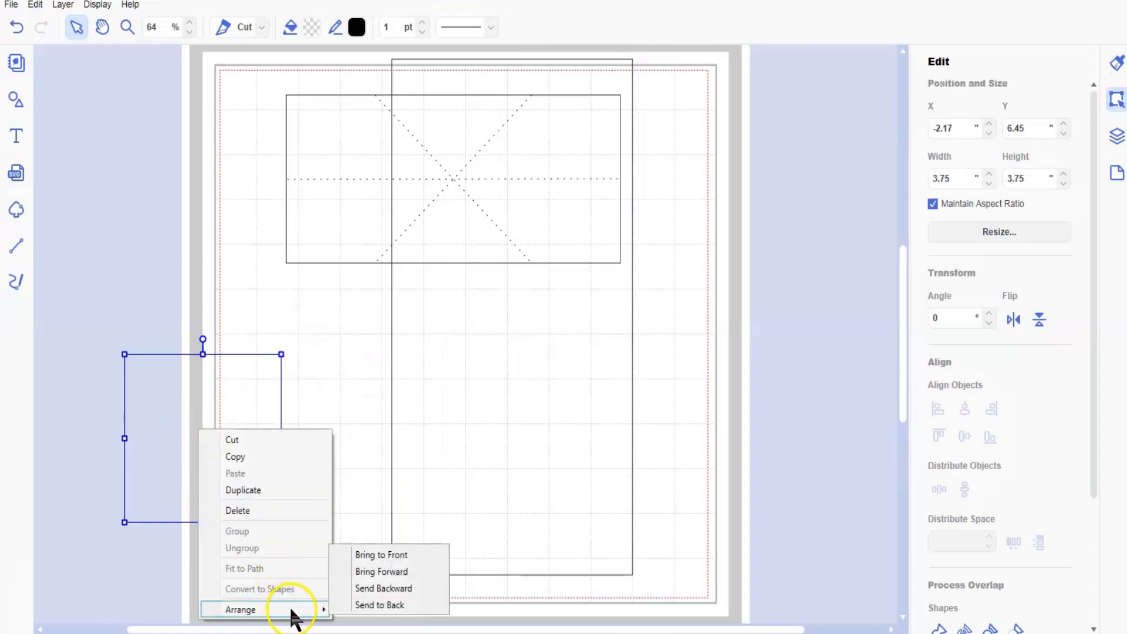
click(381, 555)
drag(199, 412, 246, 367)
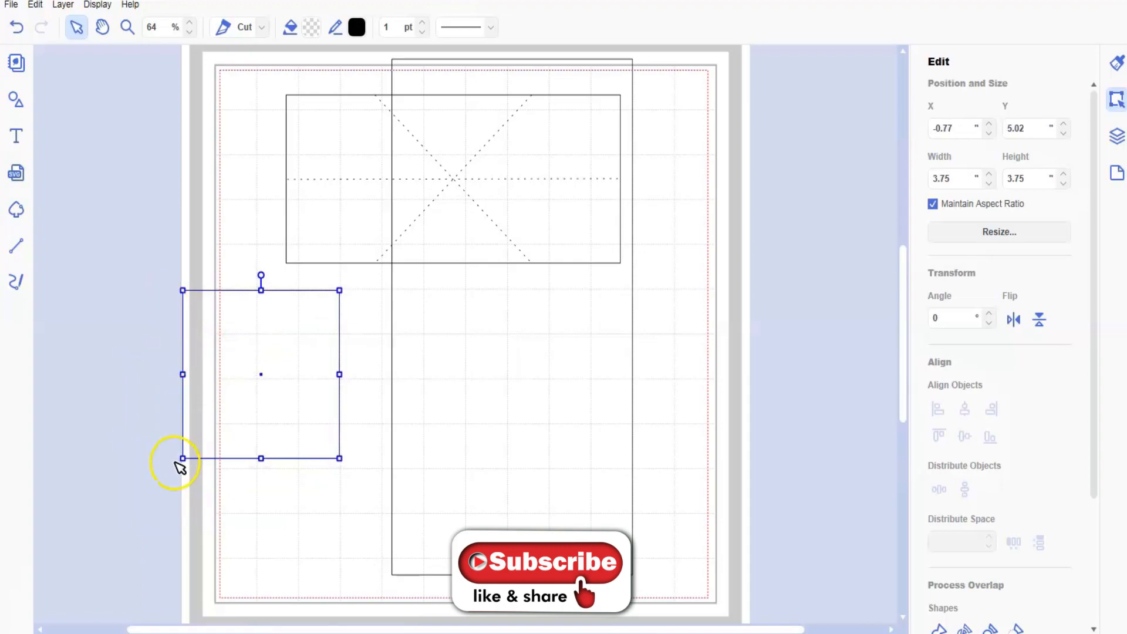
Resize the 3.75-inch square to 4 inches wide, keeping its proportions.
double_click(943, 178)
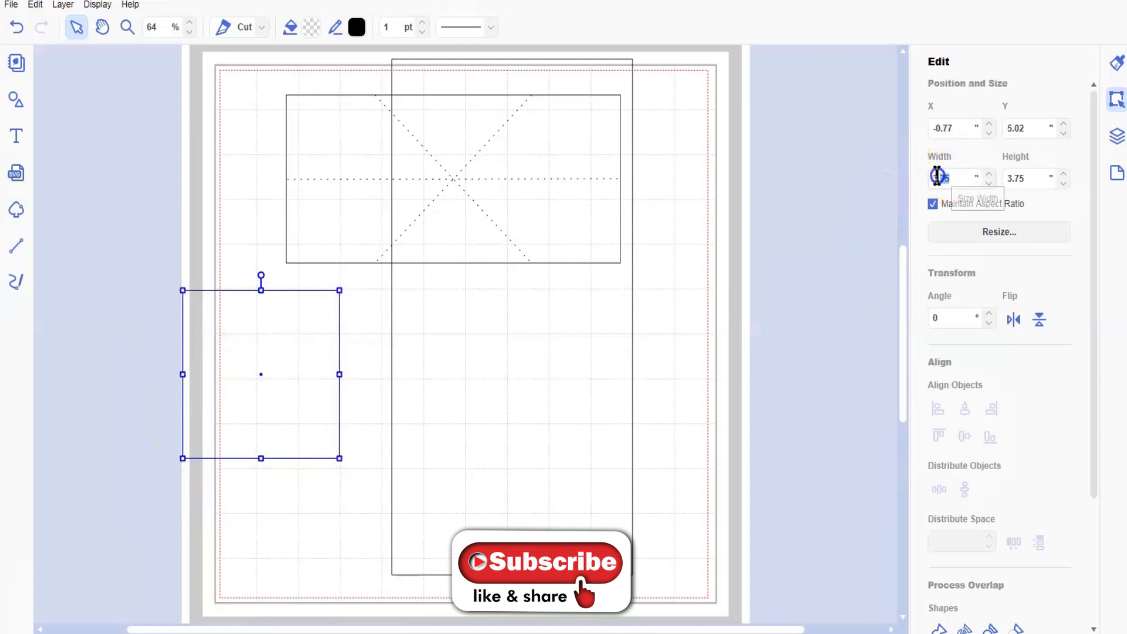
text(4)
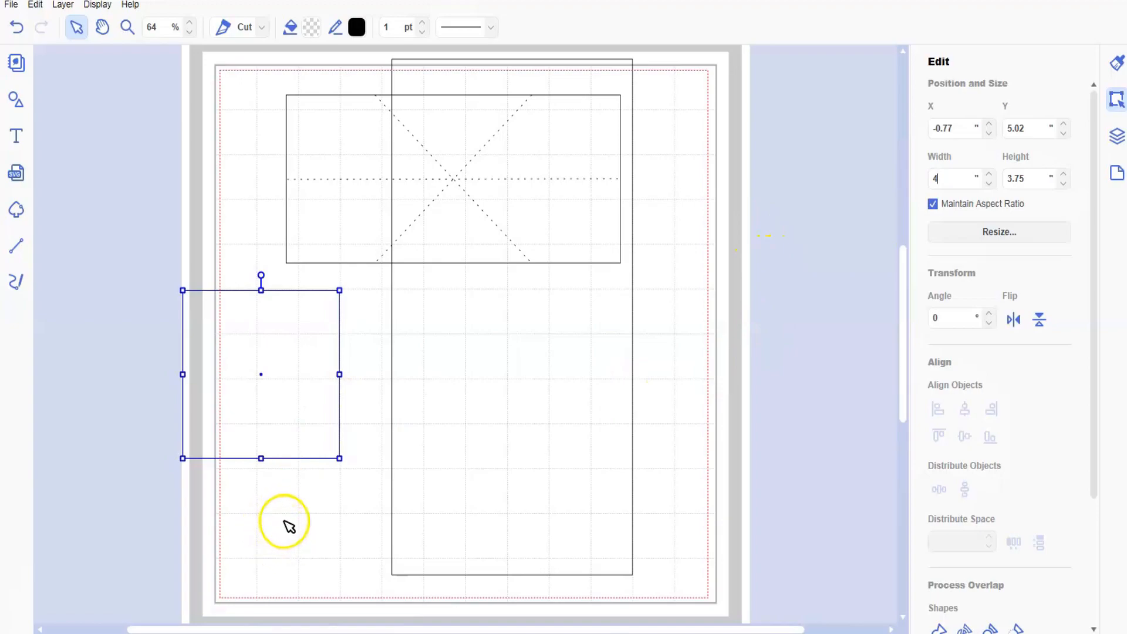
key(Return)
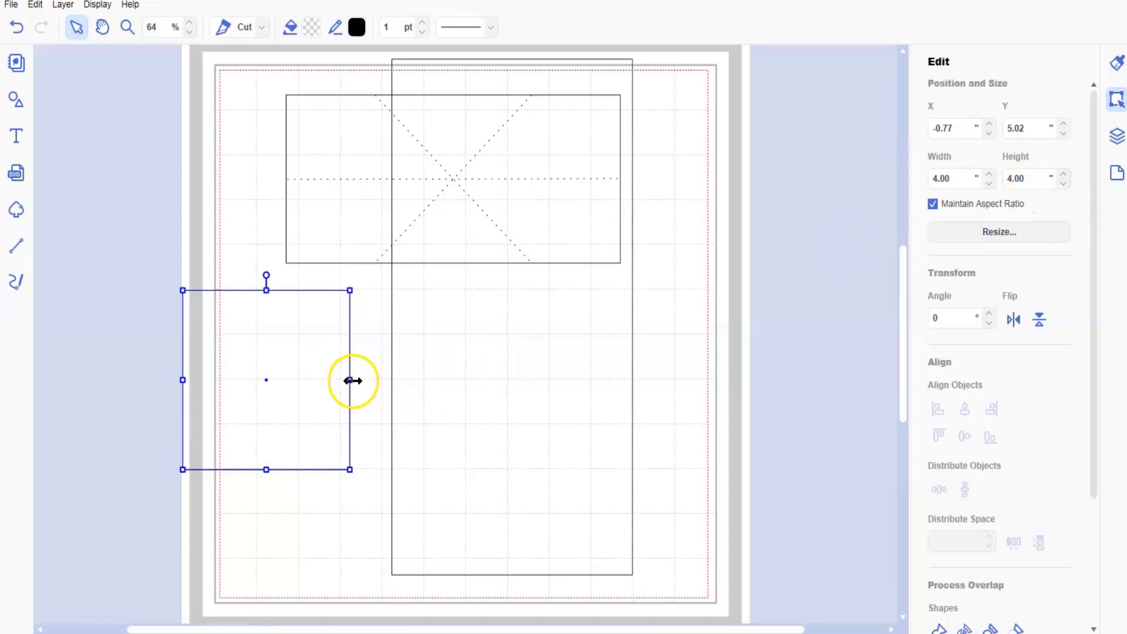
Stretch the 4-inch square sideways into a rectangle 10 inches wide and move it across the tall rectangle.
drag(351, 380, 671, 390)
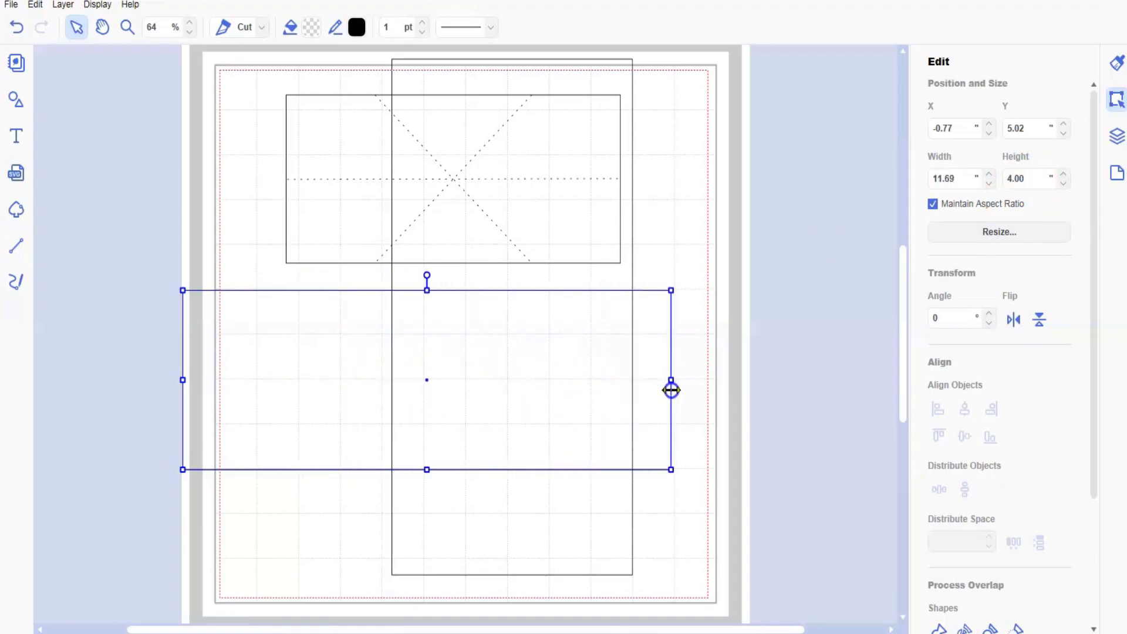
drag(671, 390, 601, 390)
drag(311, 382, 417, 332)
click(956, 177)
click(952, 177)
text(0)
key(Return)
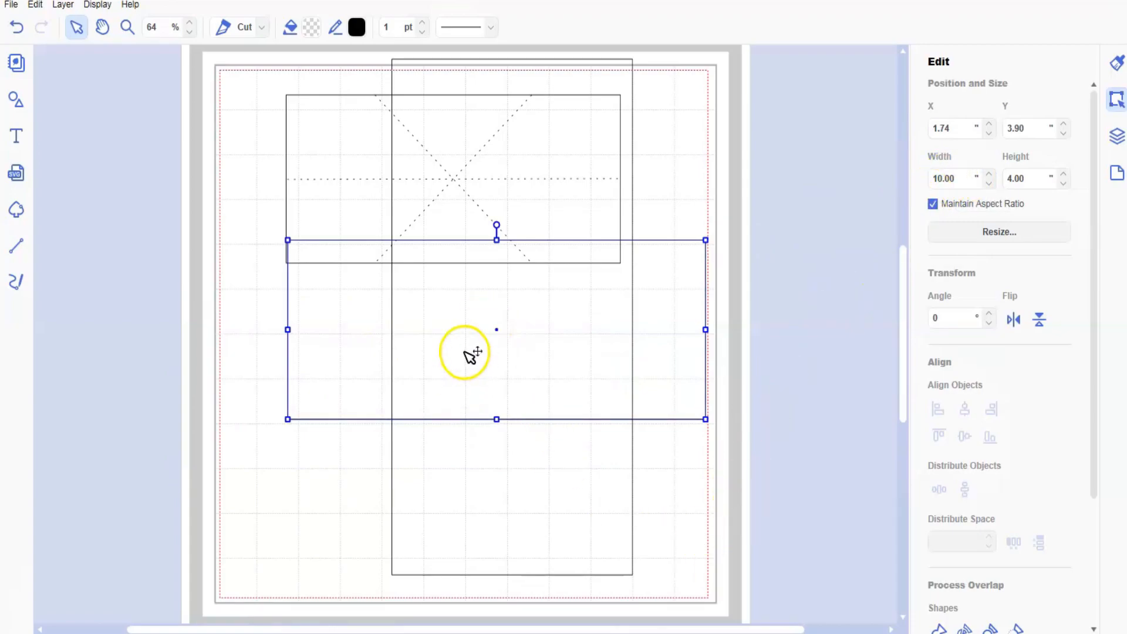
Stack the 10 by 4 inch rectangle and the dashed-line group over the middle of the tall rectangle.
drag(304, 354, 318, 345)
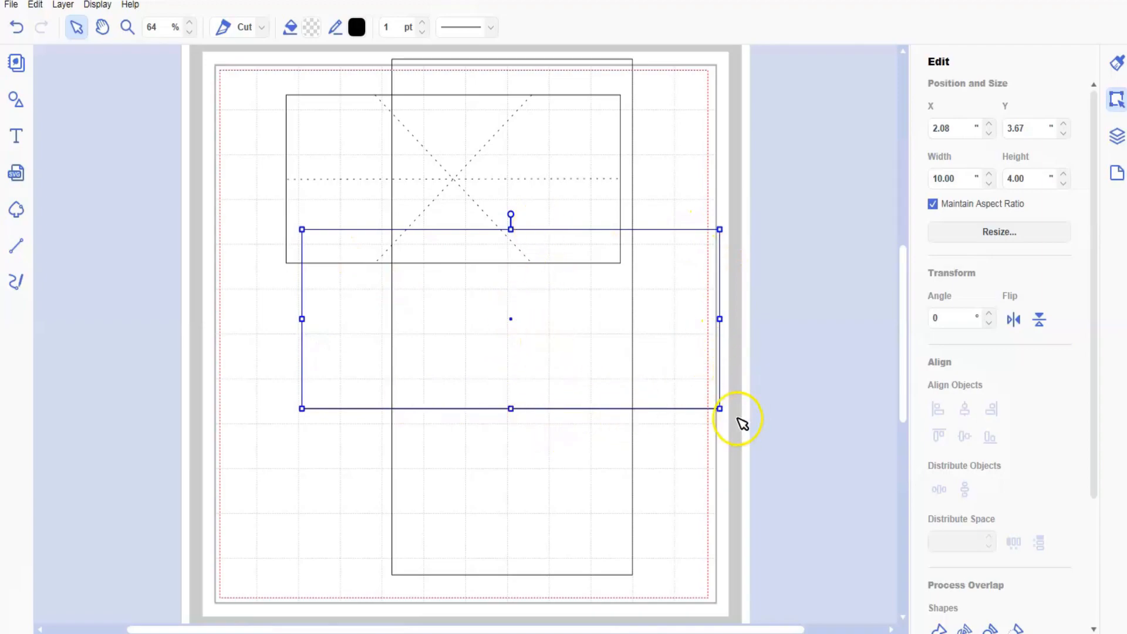
click(339, 132)
drag(339, 133, 391, 273)
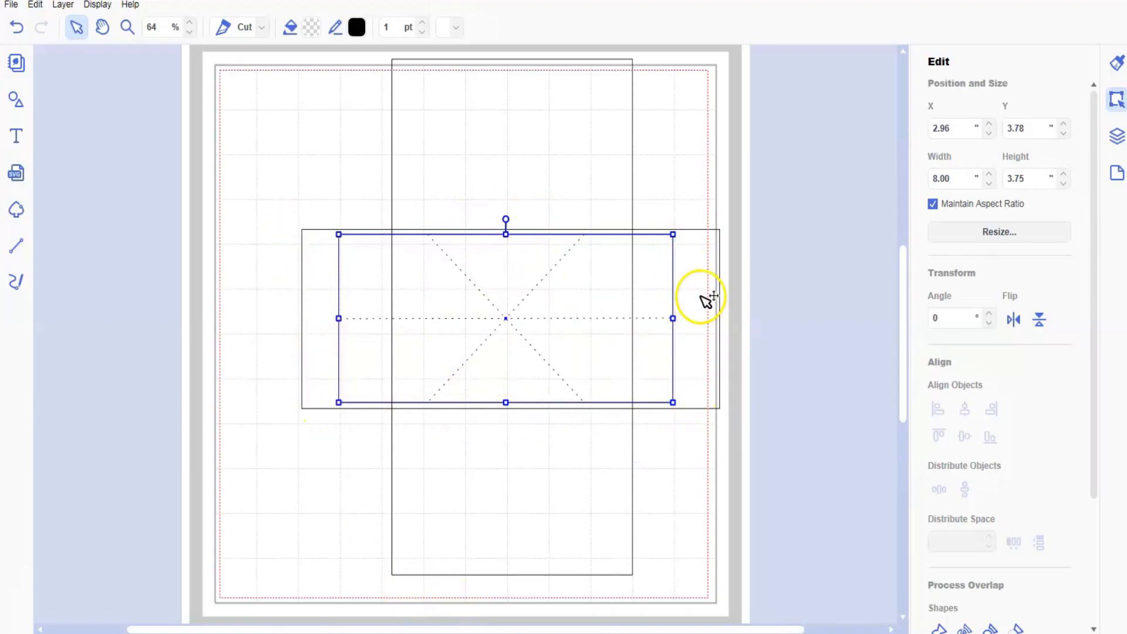
Move the dashed-line group and tall rectangle together off the mat's right side, and place the 10 by 4 inch rectangle at X 0.00.
drag(317, 303, 101, 404)
drag(361, 182, 492, 283)
drag(433, 174, 772, 139)
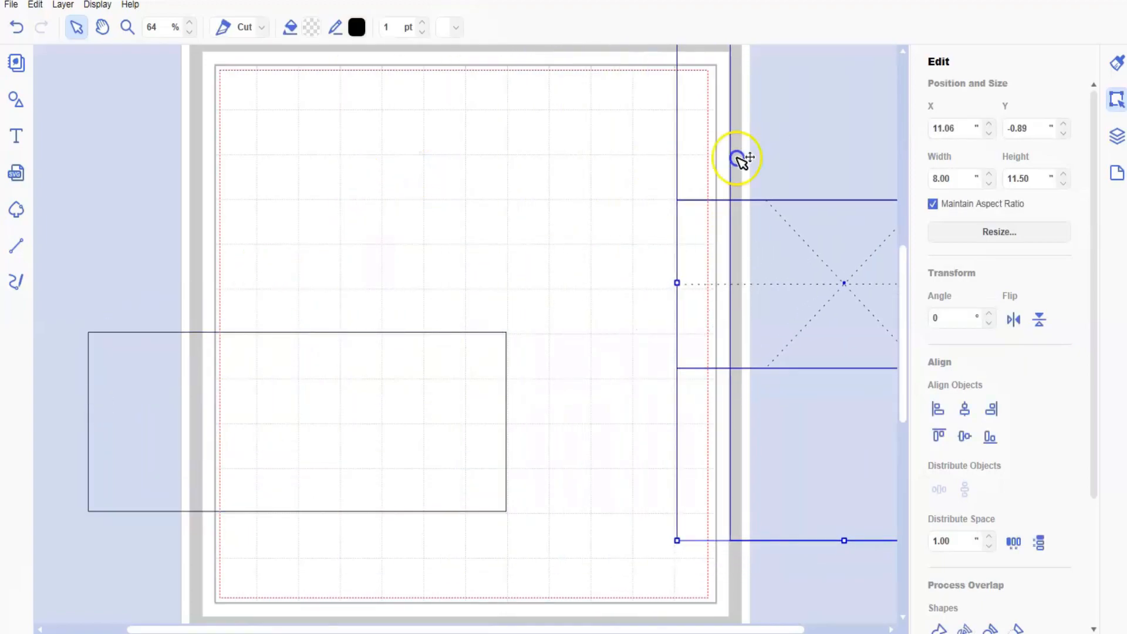
drag(277, 421, 404, 330)
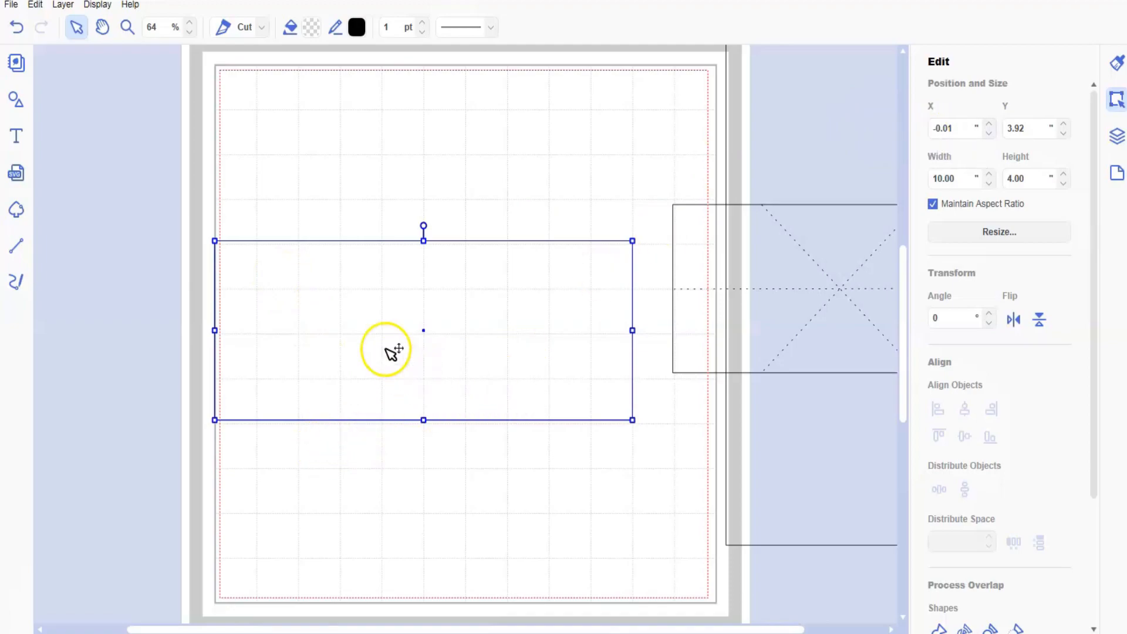
key(Right)
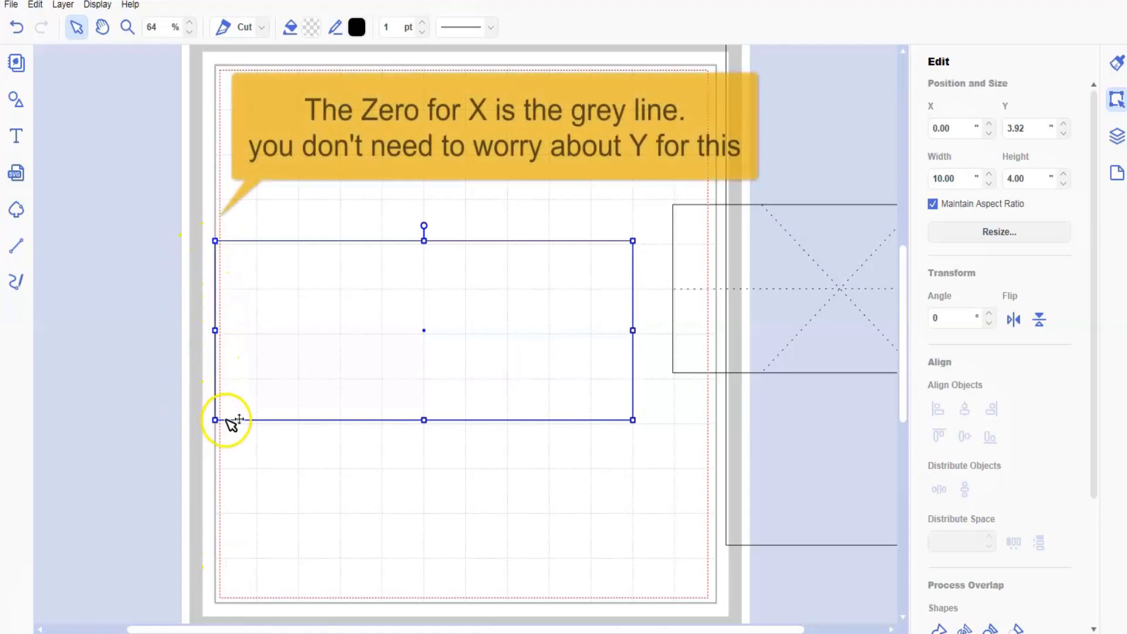
Draw a vertical line across the rectangle's height at X 5.00 inches and give it the widely spaced short-dash style.
click(16, 246)
click(425, 239)
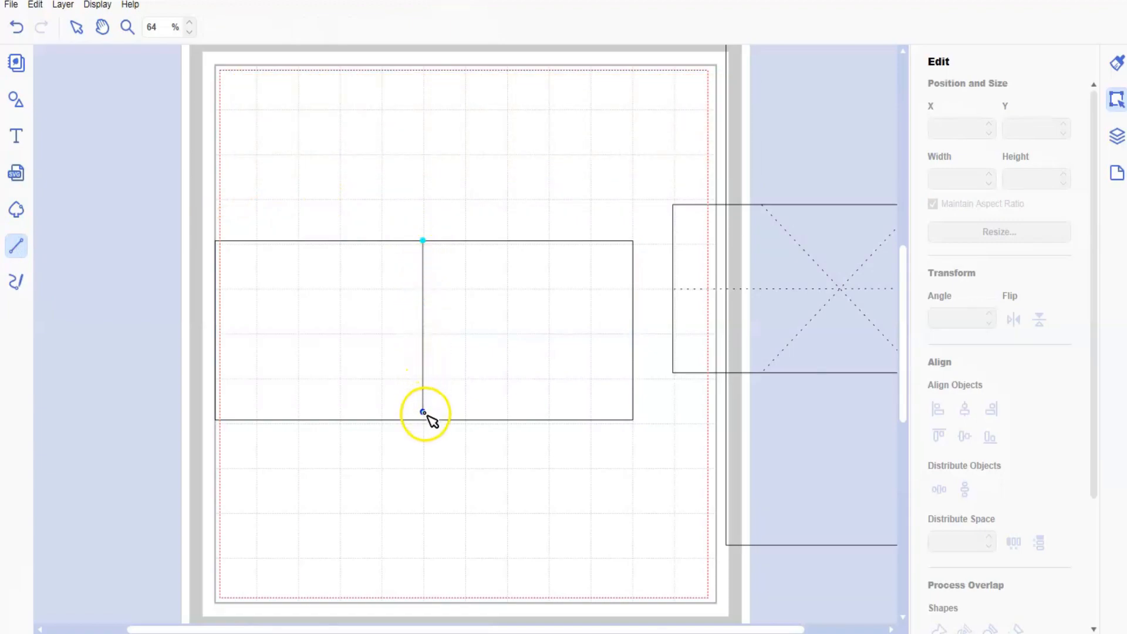
double_click(423, 419)
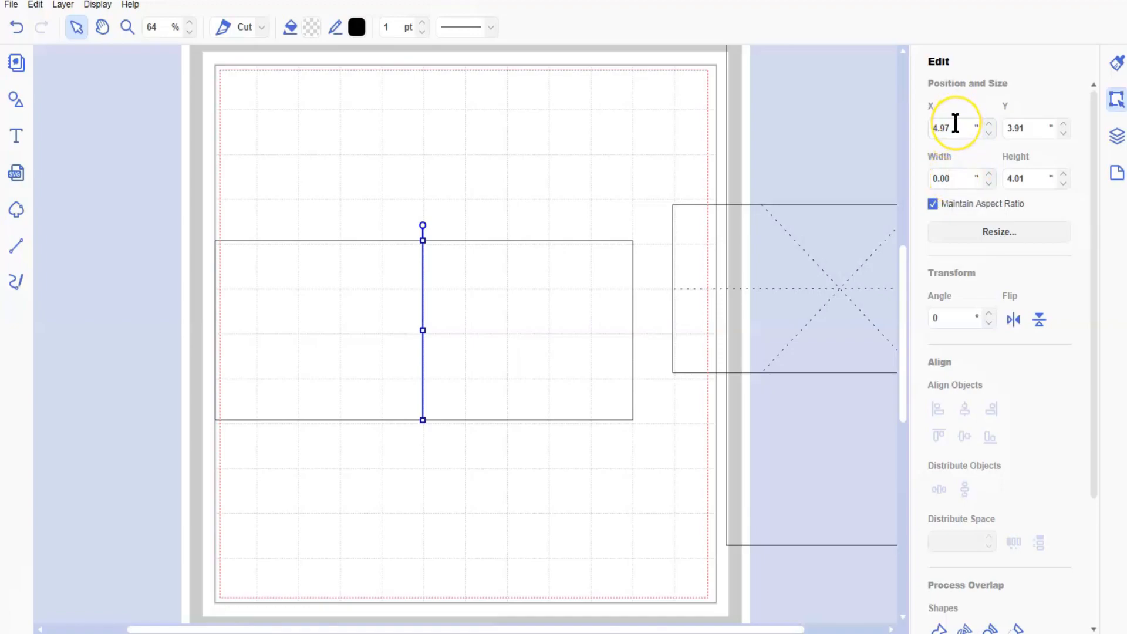
key(Right)
key(Right)
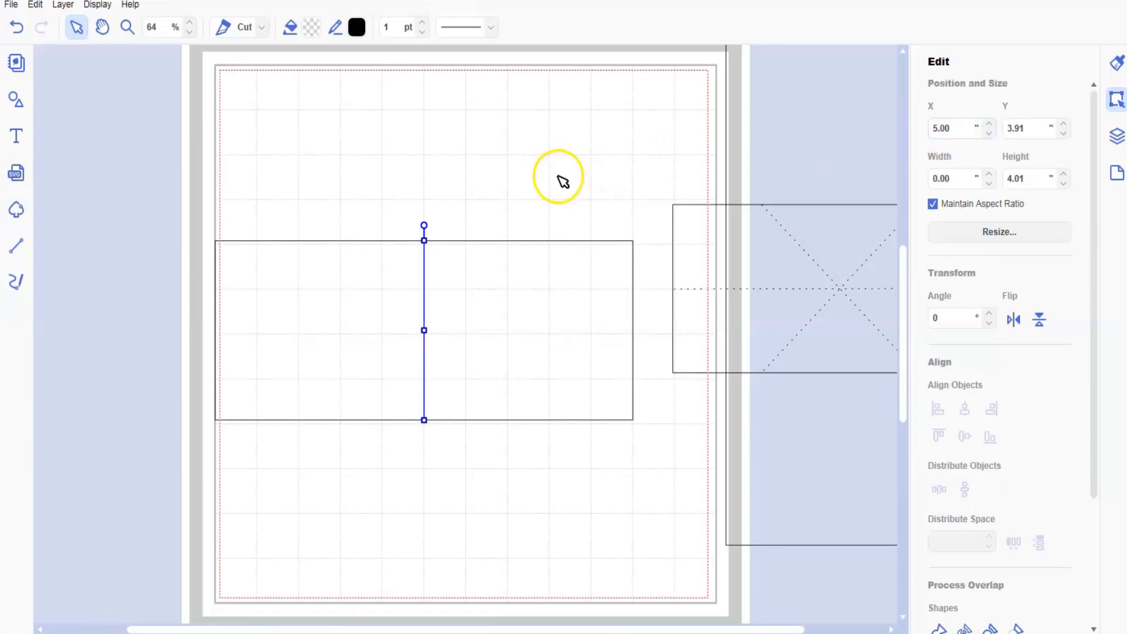
click(468, 27)
click(468, 76)
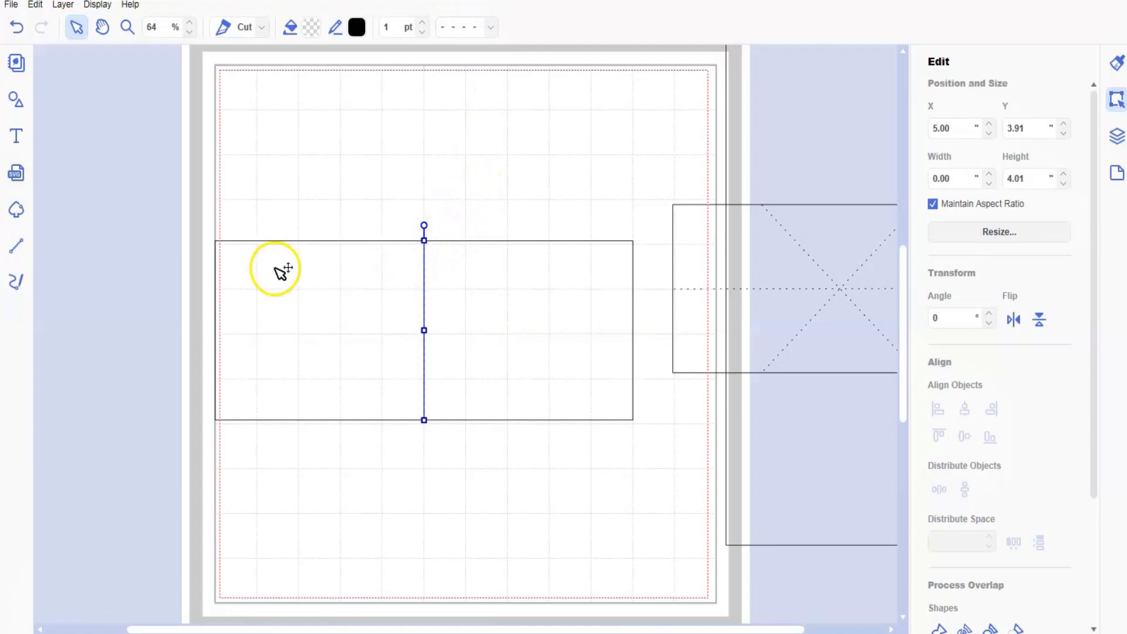
Add a second vertical line across the rectangle's height at X 2.50 inches in the same widely spaced short-dash style.
click(19, 248)
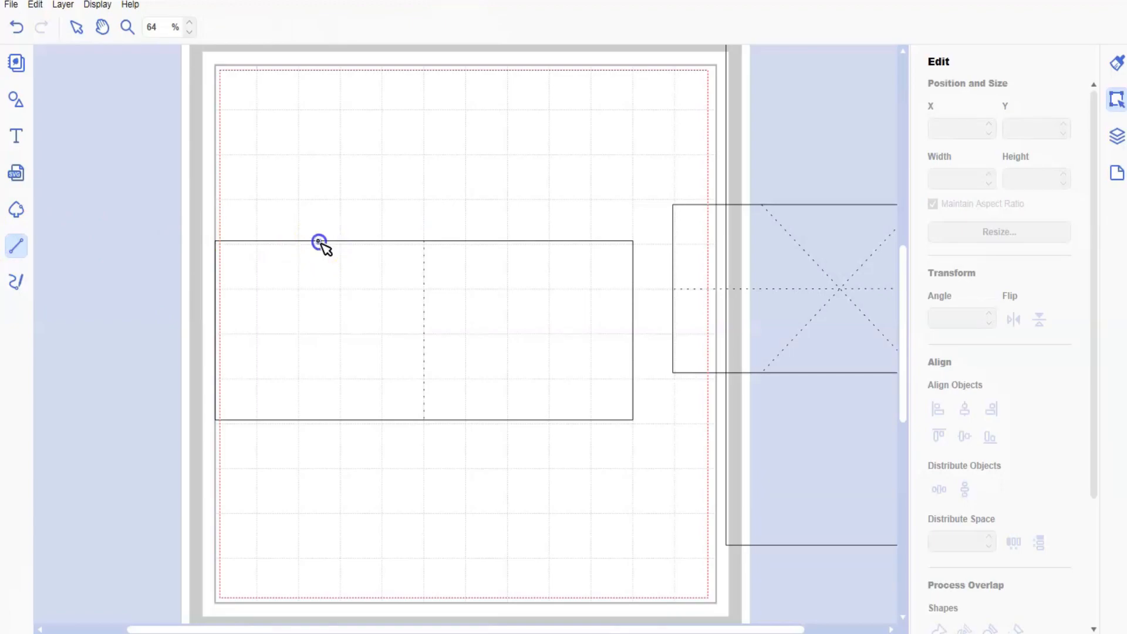
drag(318, 241, 318, 422)
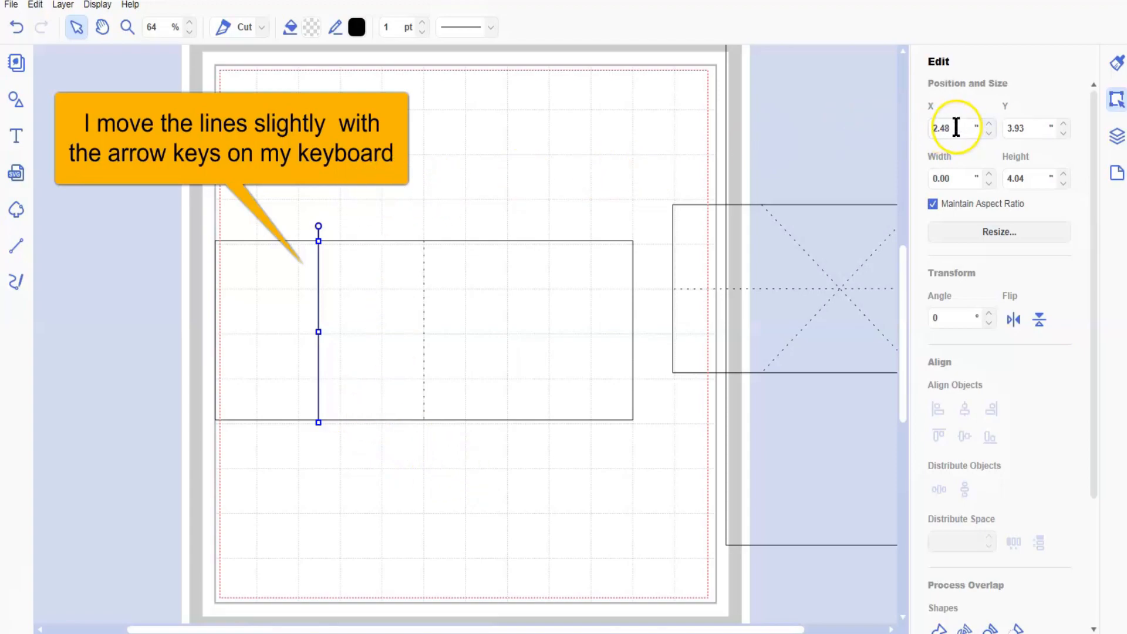
key(Right)
key(Right)
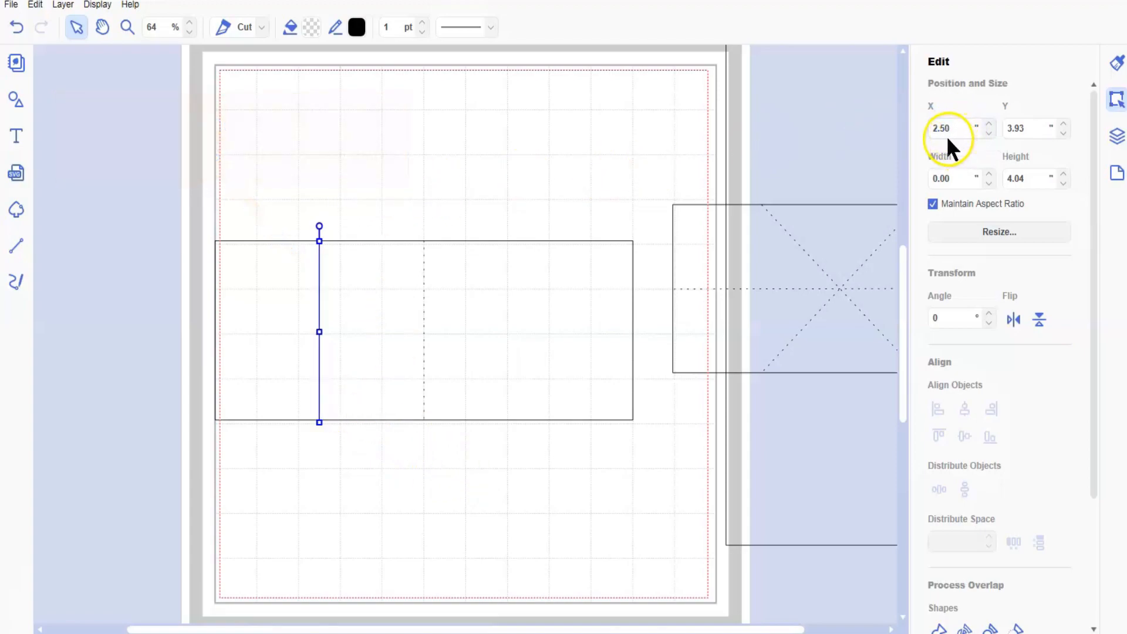
click(458, 27)
click(460, 77)
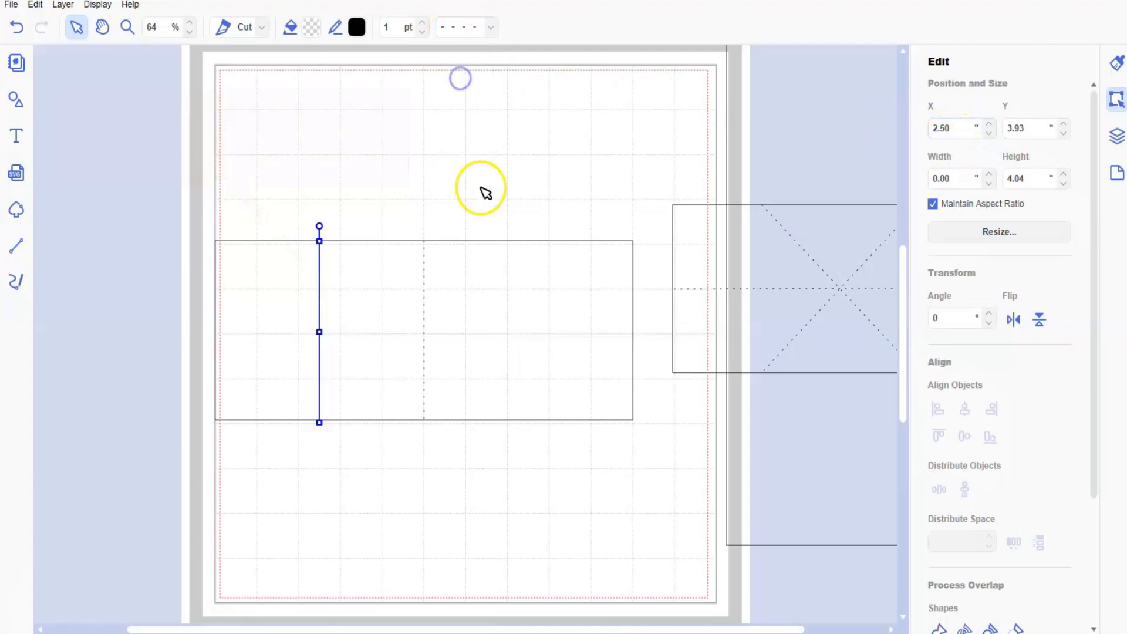
Draw a third vertical line across the strip's height at X 7.50 inches and give it the widely spaced short-dash style.
click(16, 246)
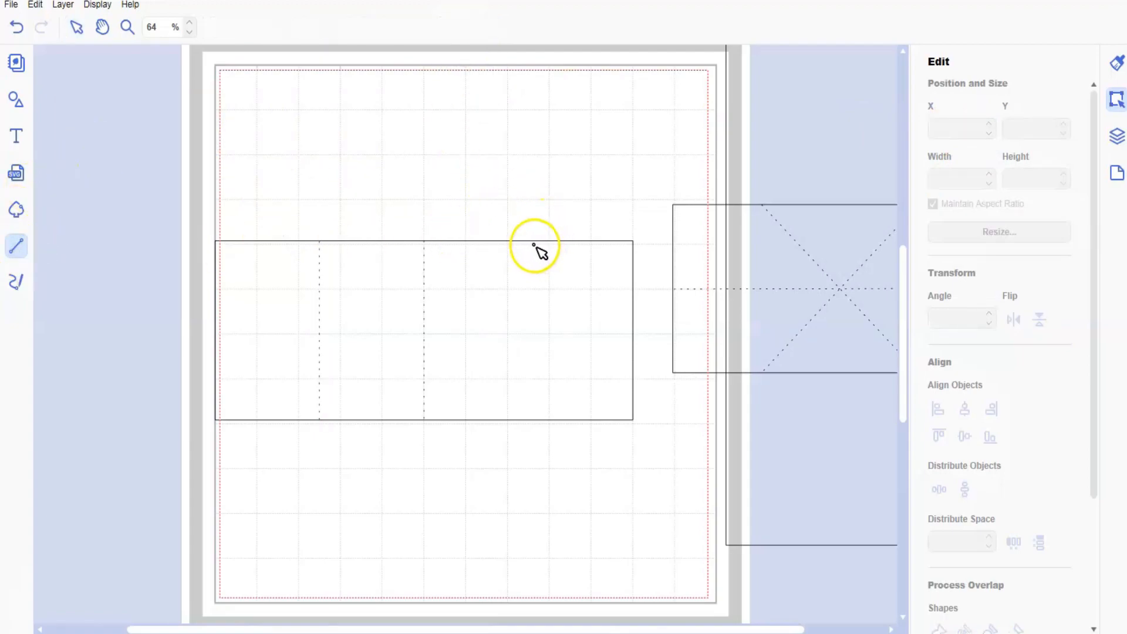
drag(533, 242, 535, 420)
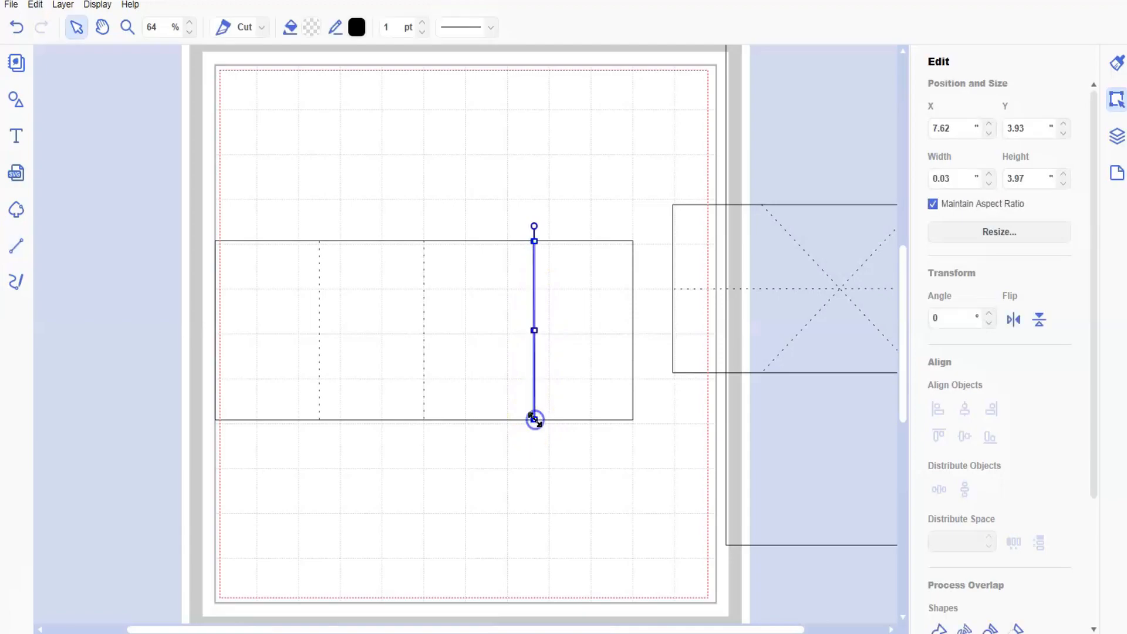
key(Left)
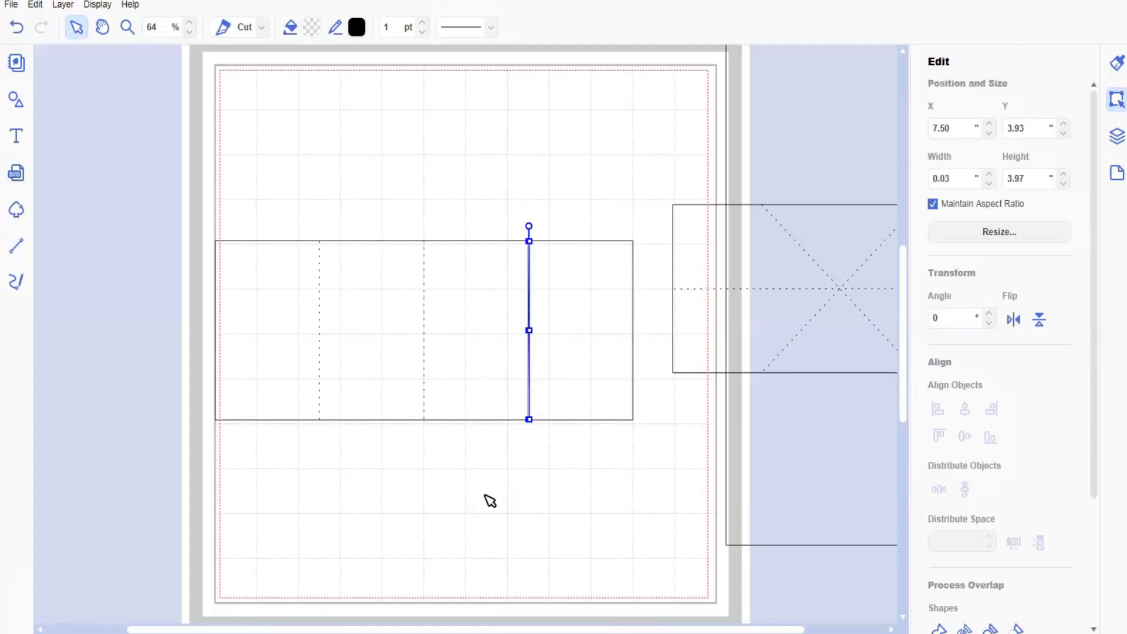
click(455, 27)
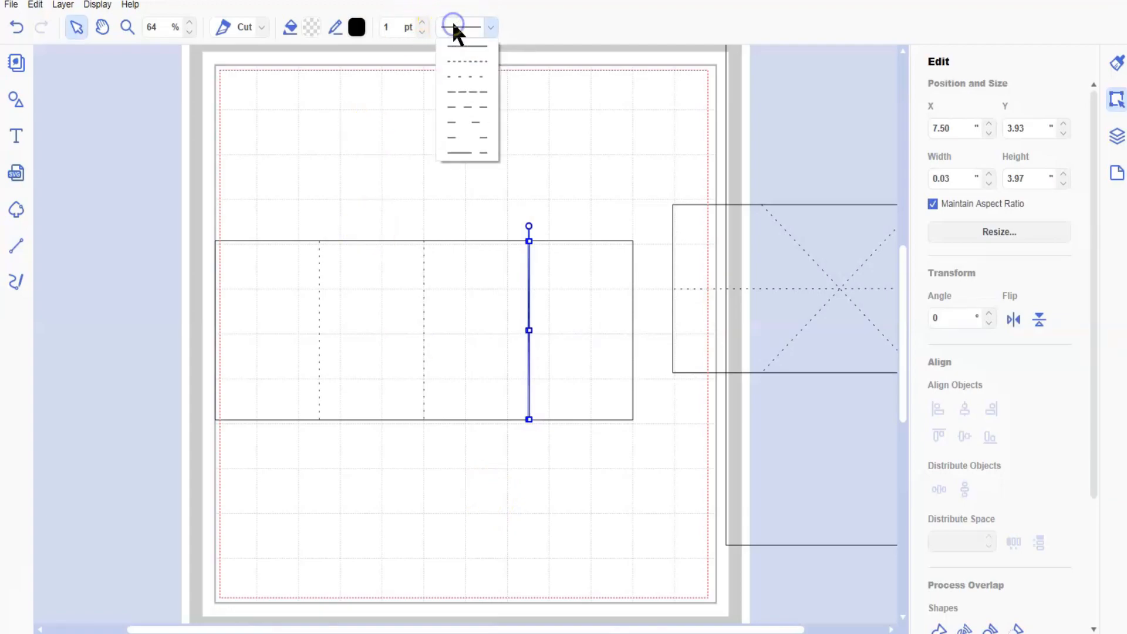
click(469, 75)
Select the 10-inch strip with its three fold lines and move them together to X 0.51, Y 3.81 inches.
drag(180, 217, 644, 467)
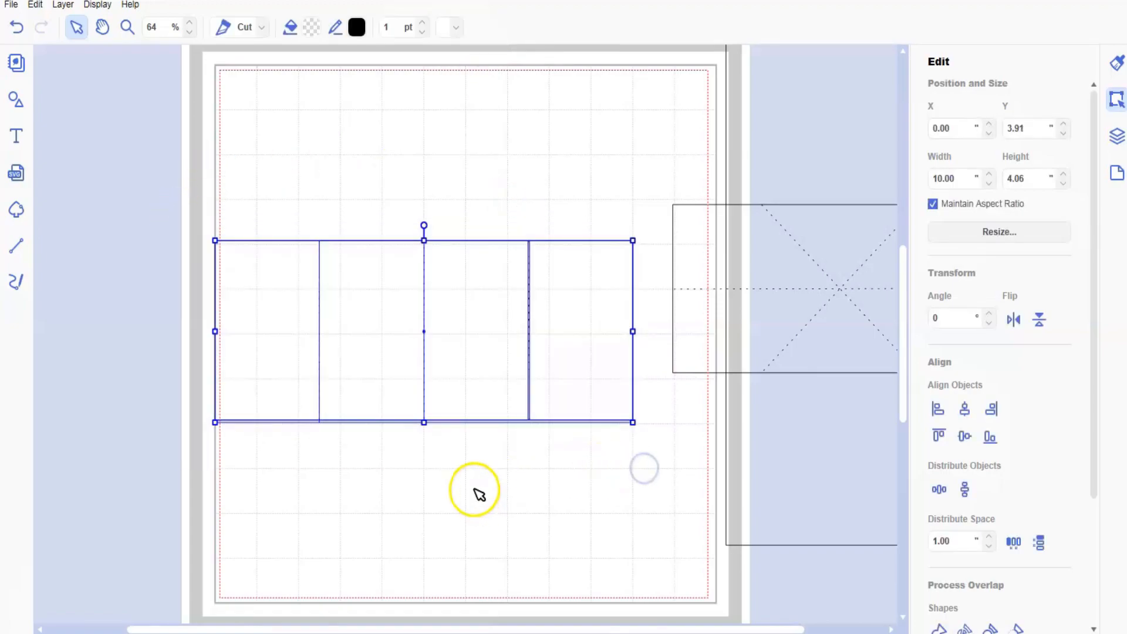
mouse_move(458, 346)
mouse_down()
mouse_move(480, 272)
mouse_move(479, 340)
mouse_up()
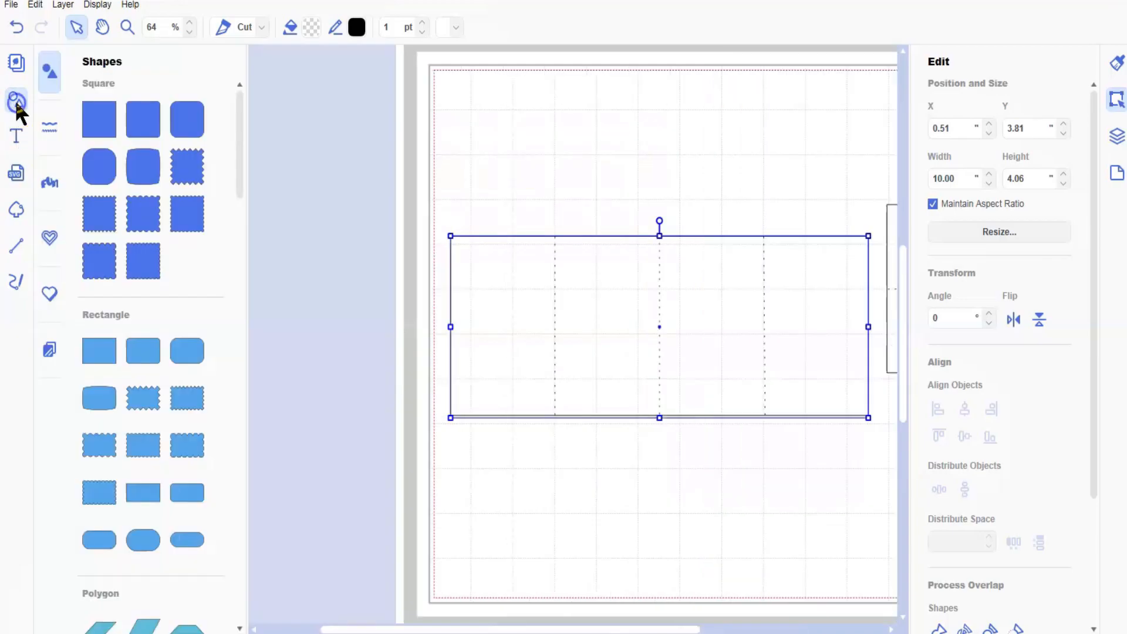
Add a plain square shape and resize it to 2.50 inches wide by 3.75 inches high.
click(16, 105)
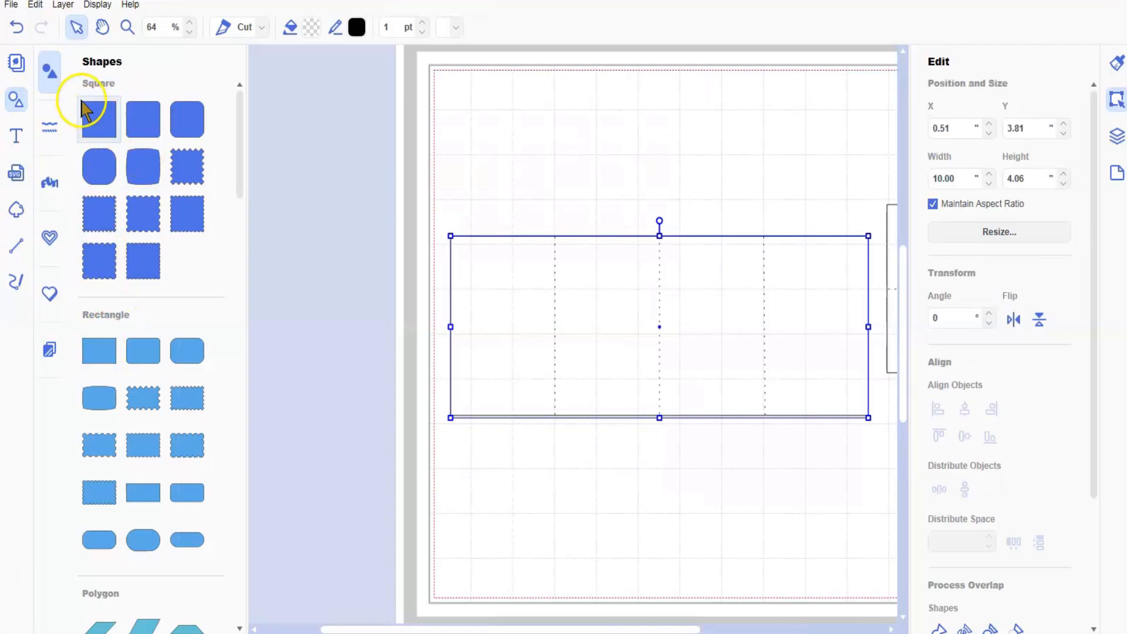
click(98, 134)
click(15, 103)
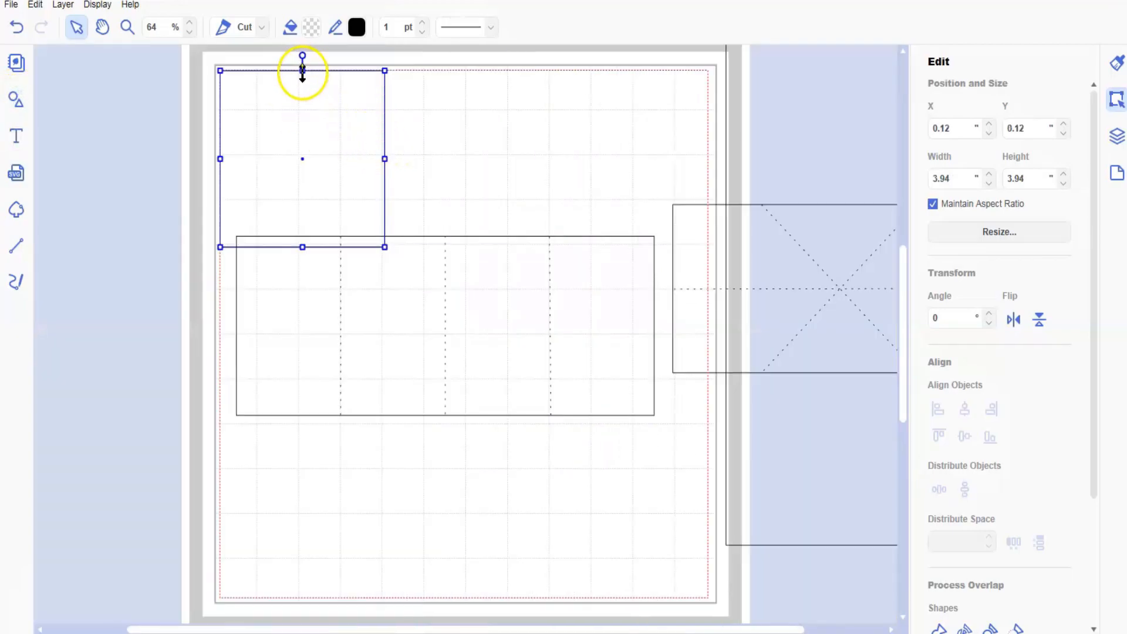
mouse_move(303, 72)
mouse_down()
mouse_move(302, 95)
mouse_move(303, 79)
mouse_up()
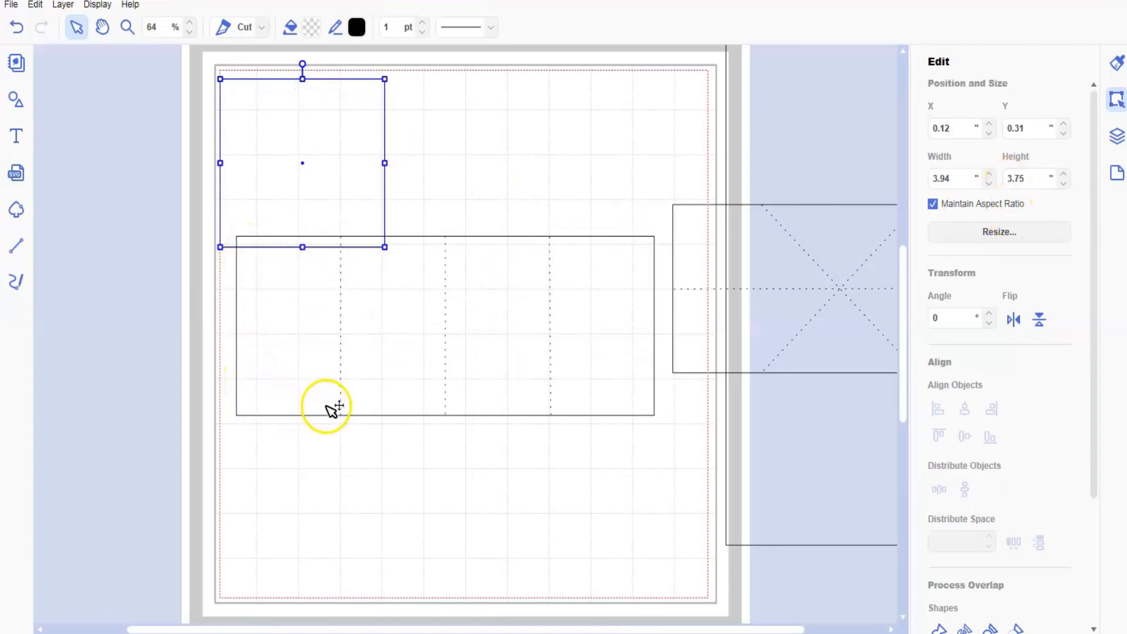
drag(385, 163, 326, 152)
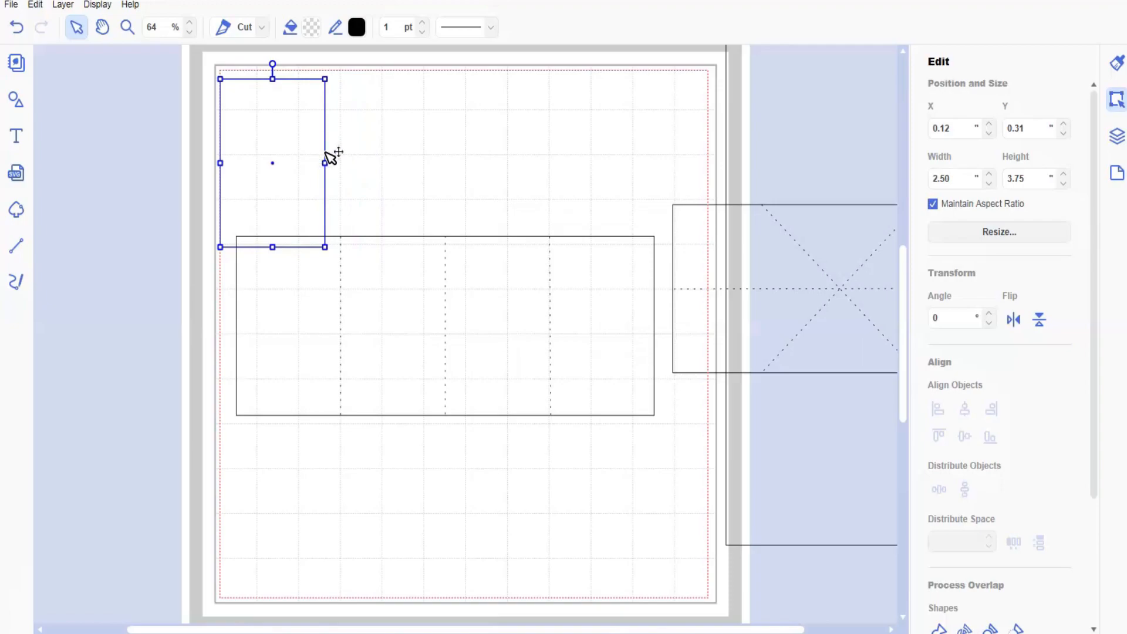
Narrow the new rectangle to 2.25 inches wide and fit it inside the strip's first panel at X 0.67, Y 3.95 inches.
mouse_move(282, 121)
mouse_down()
mouse_move(274, 179)
mouse_move(287, 274)
mouse_move(293, 130)
mouse_up()
drag(346, 177, 335, 174)
drag(297, 141, 294, 281)
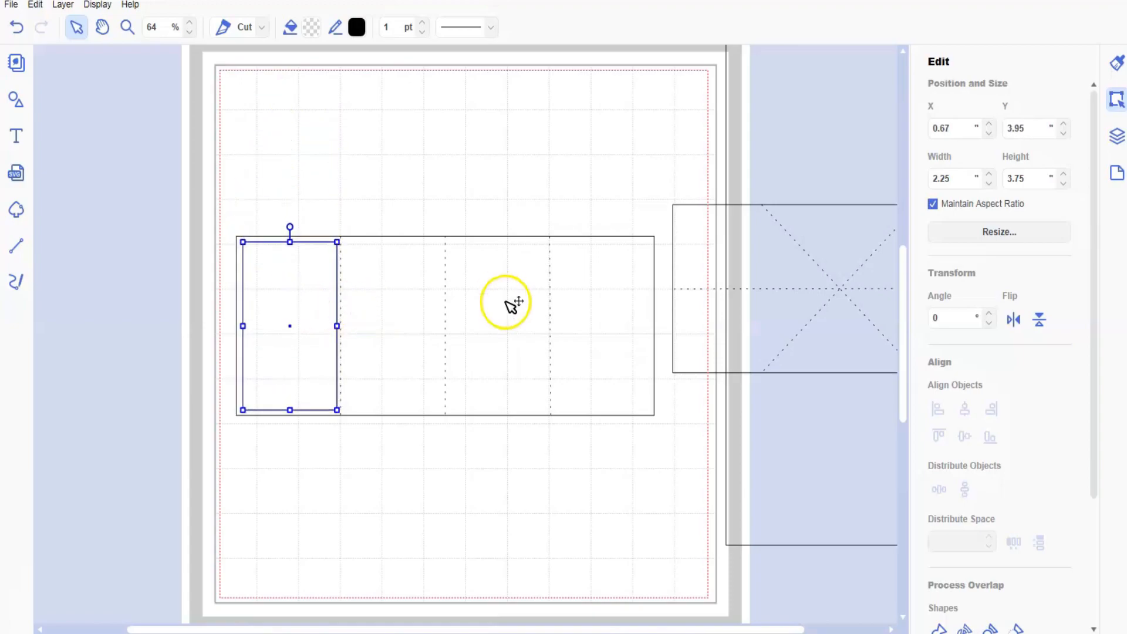
Place the small rectangle above the strip at X 1.01, Y 0.06 and the 8-inch dashed-line group beside it at X 3.35, Y 0.09 inches.
drag(273, 293, 287, 120)
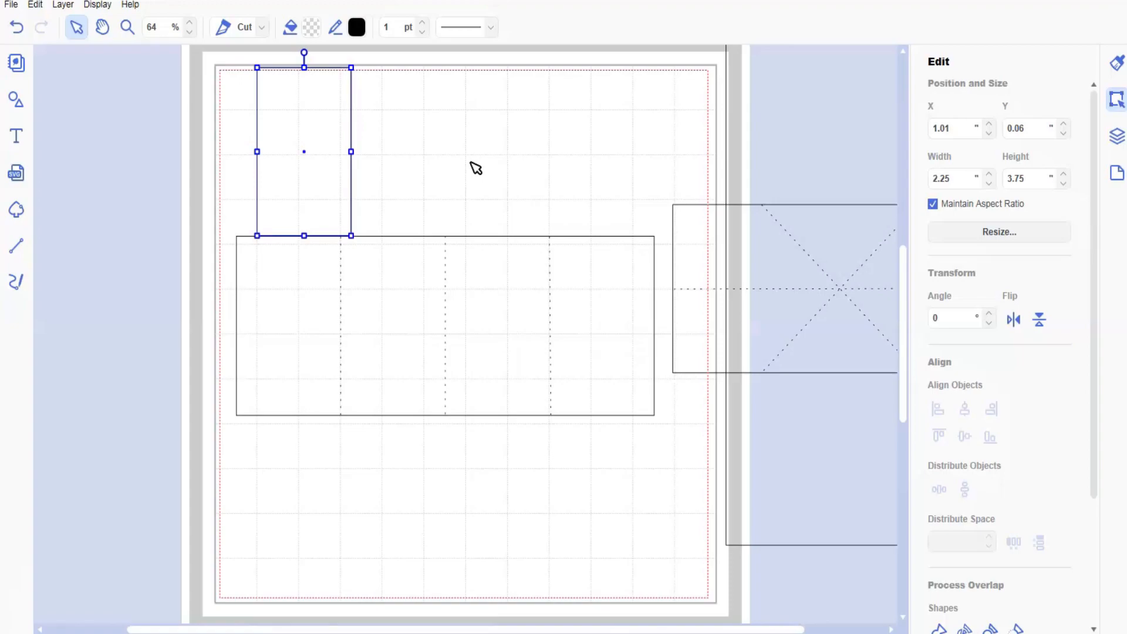
drag(713, 245, 394, 107)
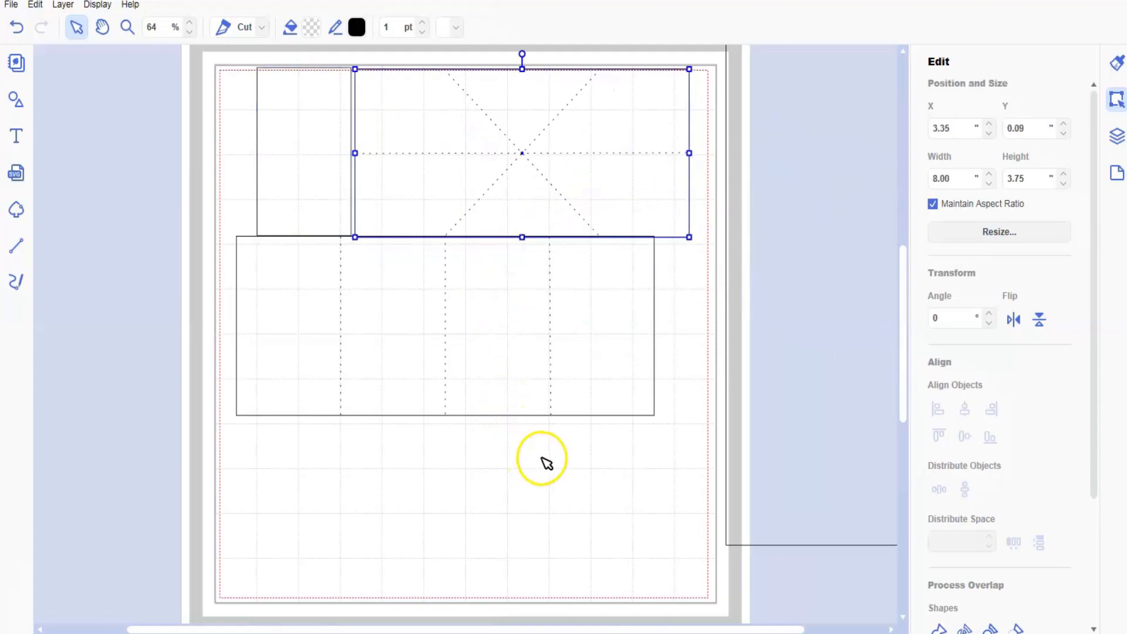